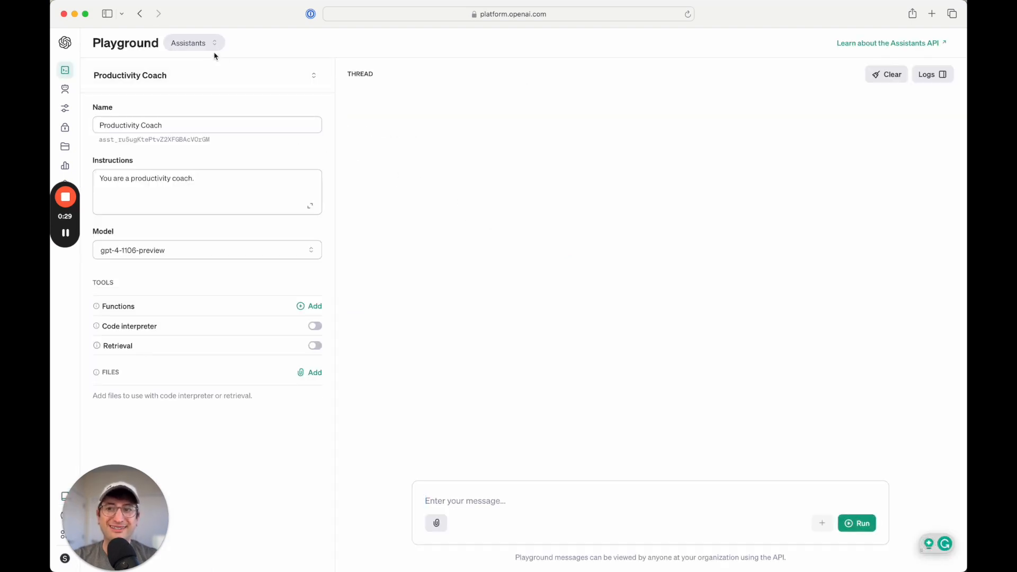
# Change the Playground mode dropdown from Assistants to Chat
pyautogui.click(205, 46)
pyautogui.click(201, 88)
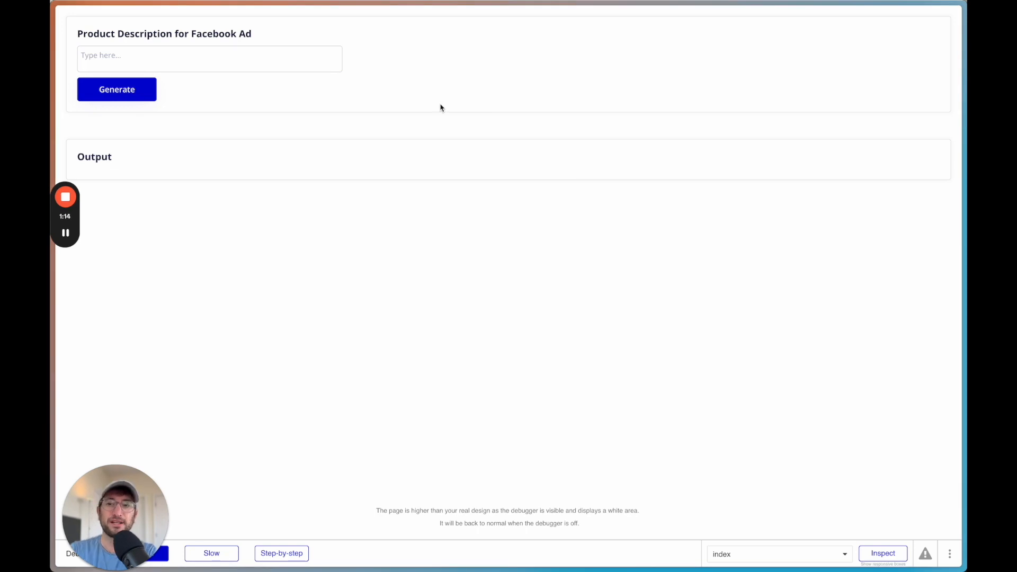
# Enter 'a basketball that never goes flat' as the product description and generate the Facebook ad copy
pyautogui.click(288, 63)
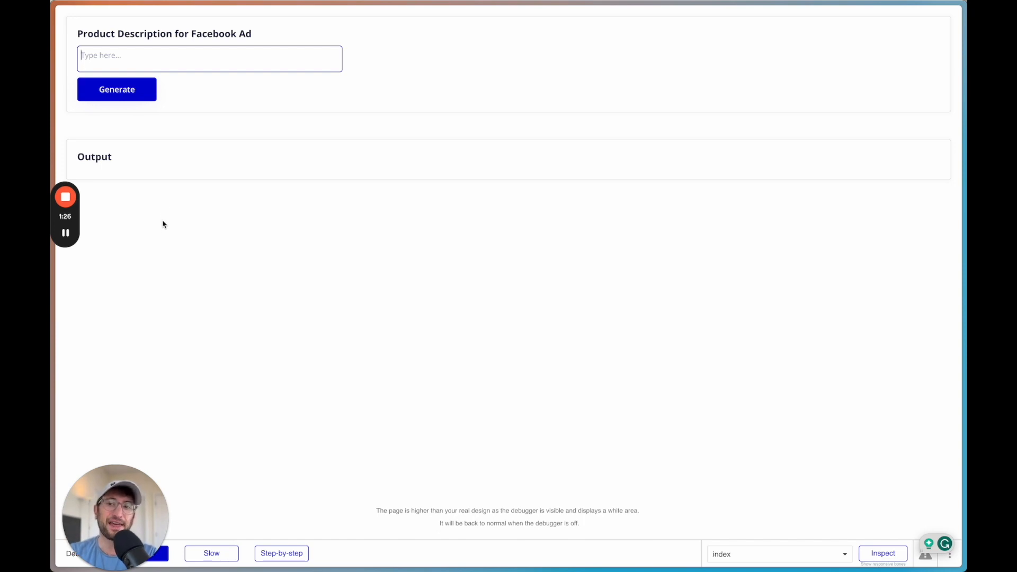
pyautogui.click(184, 62)
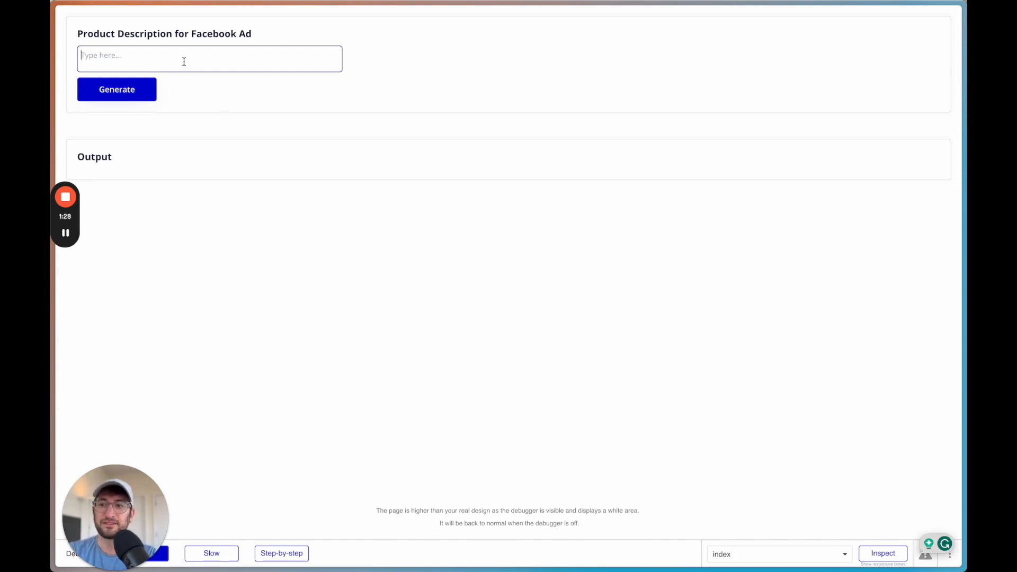
pyautogui.write('a bas')
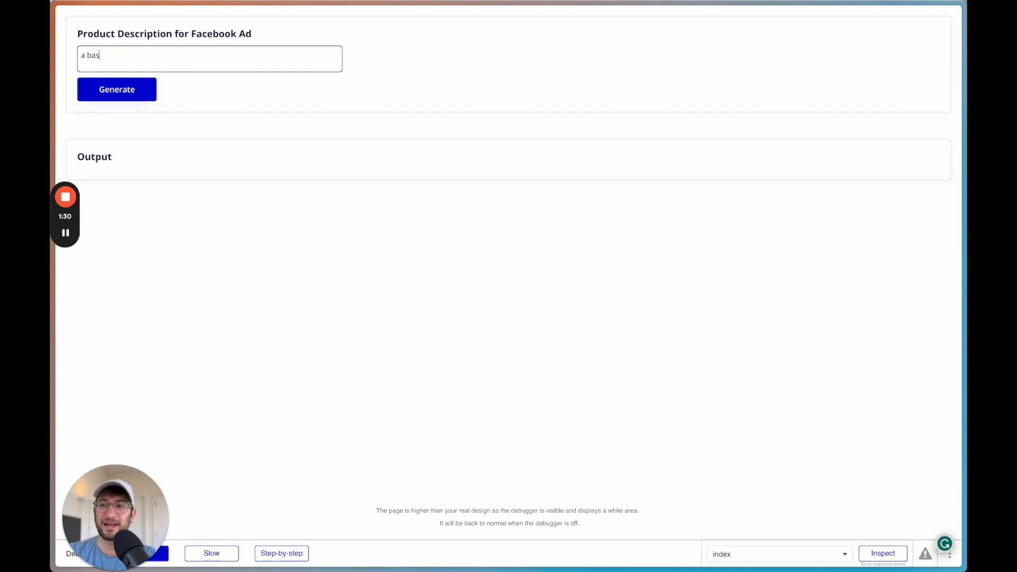
pyautogui.write('ketball that never goes flat')
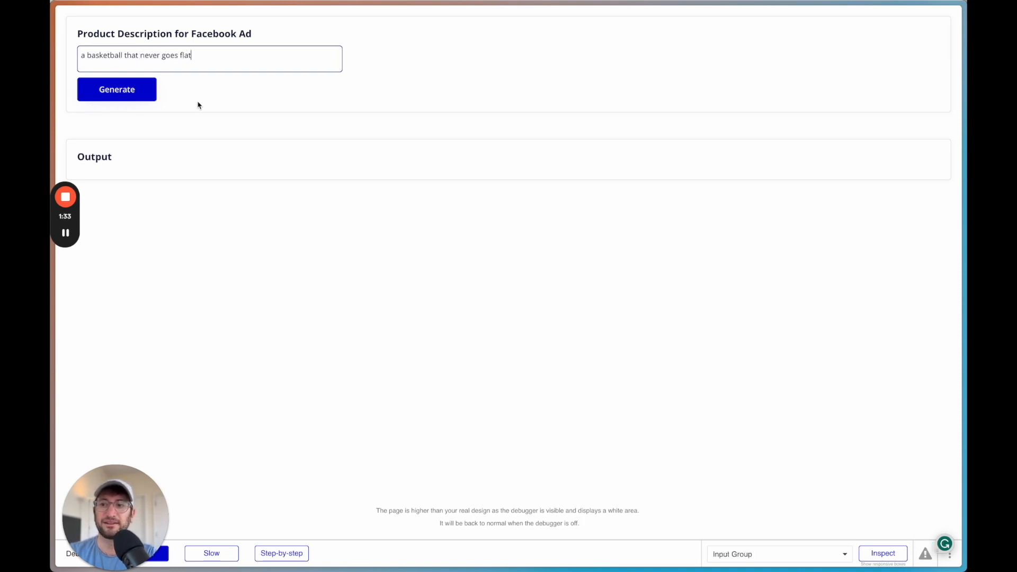
pyautogui.click(127, 90)
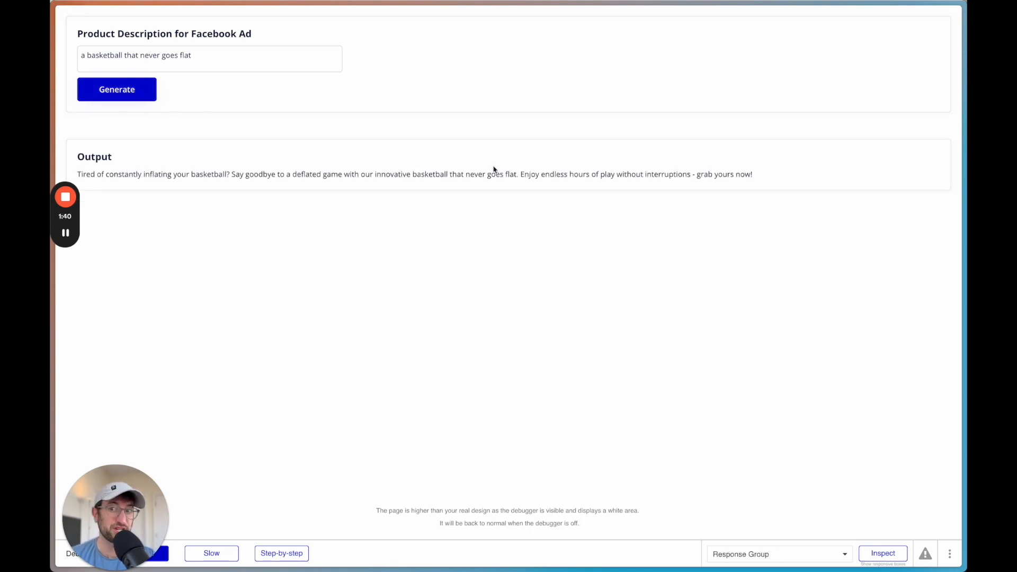
pyautogui.click(205, 53)
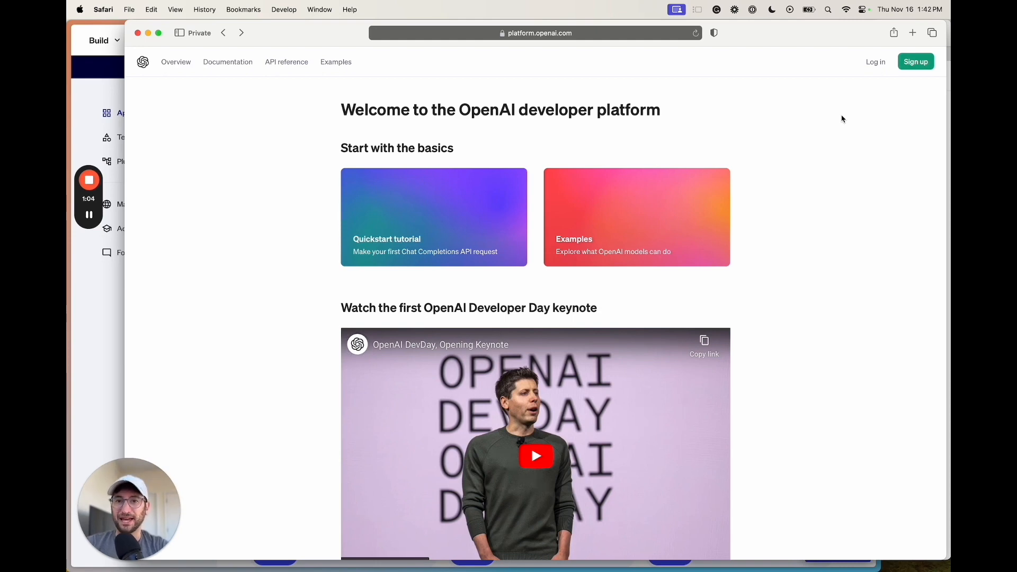
# Bring the OpenAI docs window forward and open the Playground from the left sidebar
pyautogui.click(108, 221)
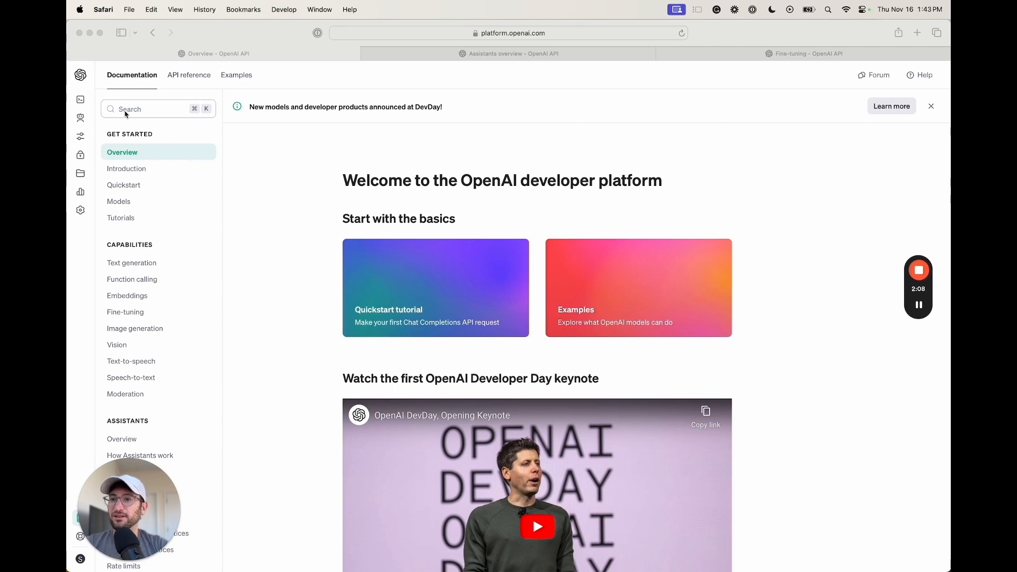
pyautogui.click(86, 102)
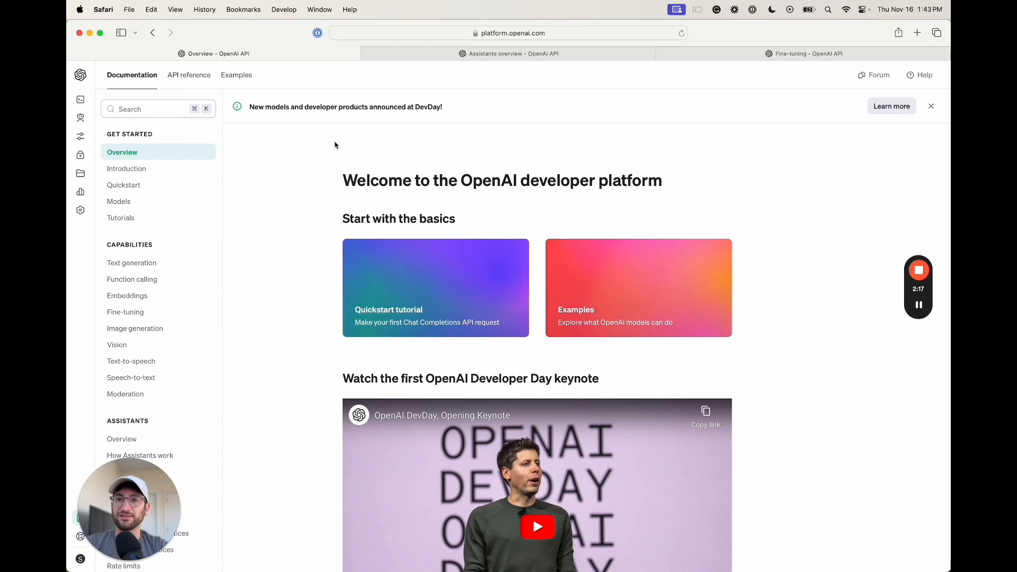
pyautogui.moveTo(86, 102)
pyautogui.click(93, 103)
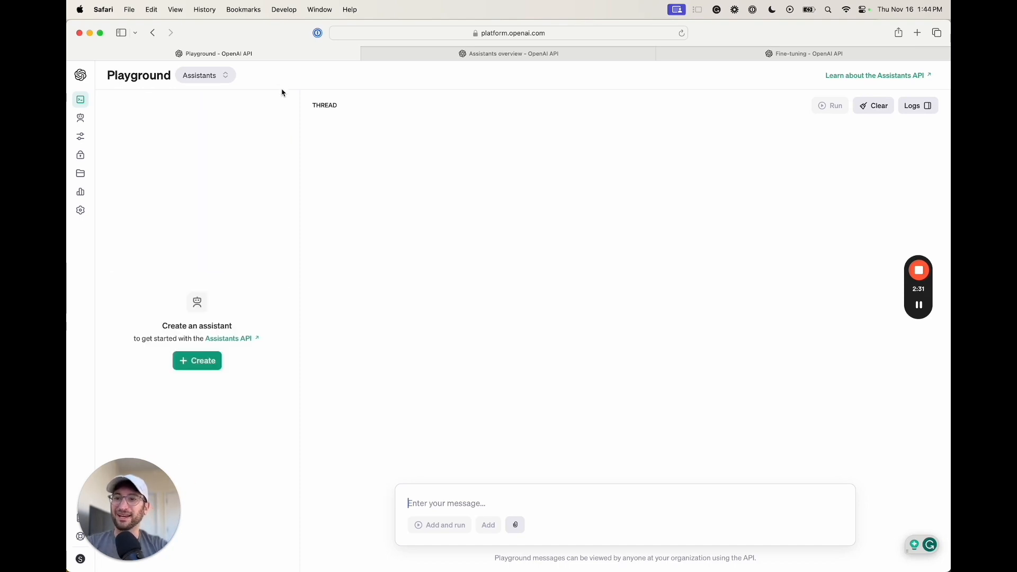
# Switch the Playground from Assistants to Chat mode
pyautogui.click(178, 78)
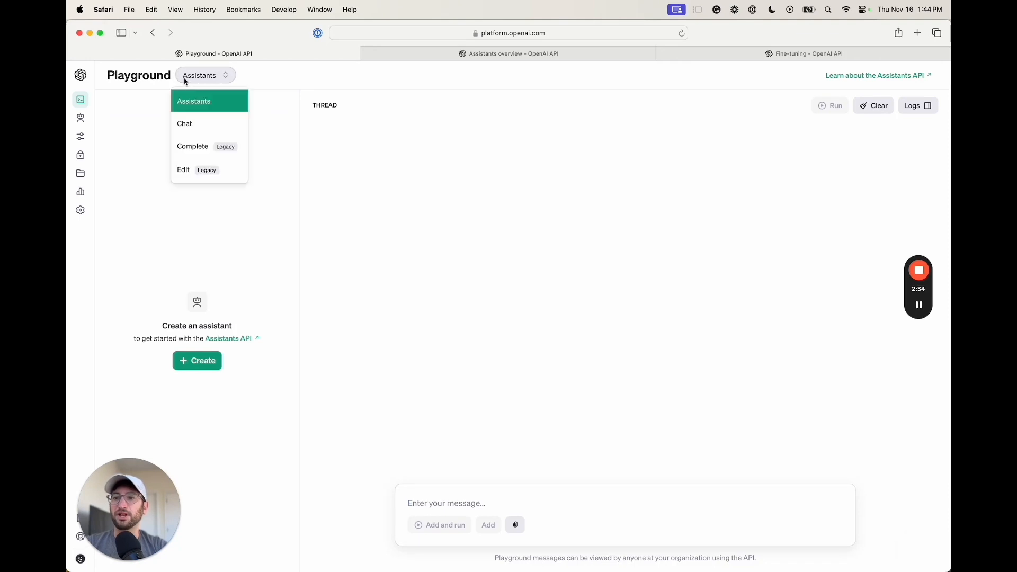
pyautogui.click(196, 127)
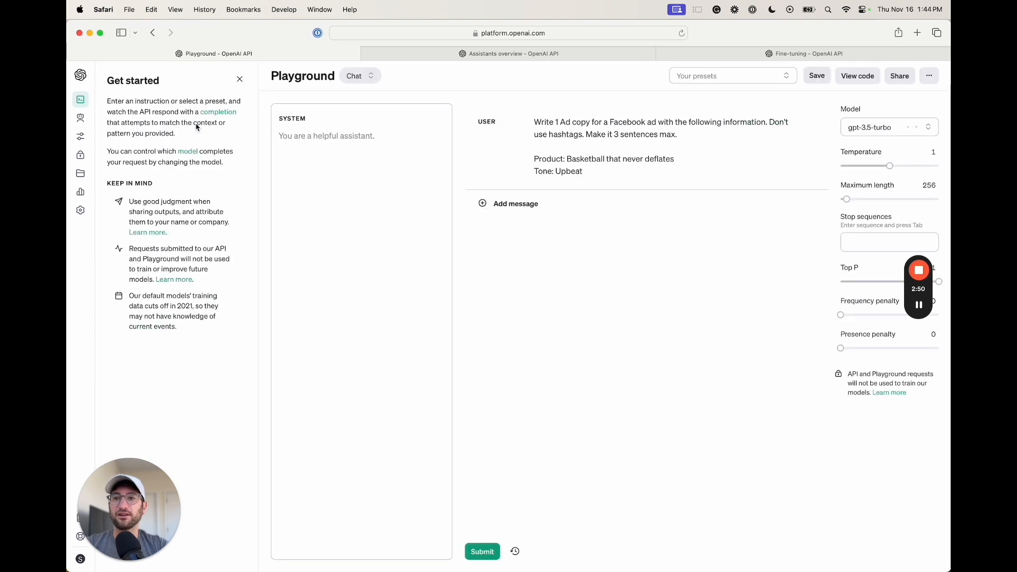
pyautogui.click(356, 80)
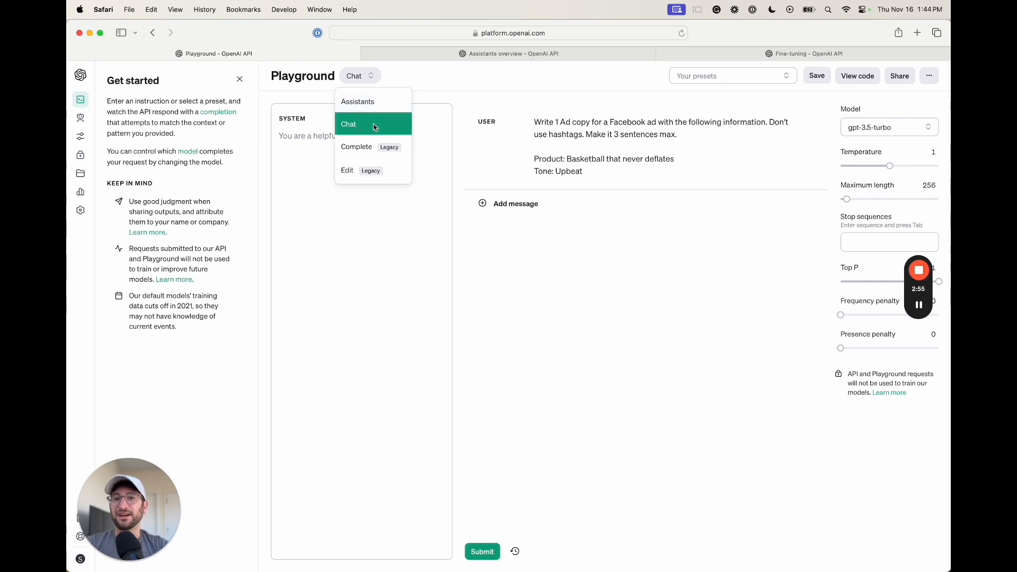
# Clear the old basketball ad text from the user message
pyautogui.click(634, 130)
pyautogui.press('super+a')
pyautogui.press('BackSpace')
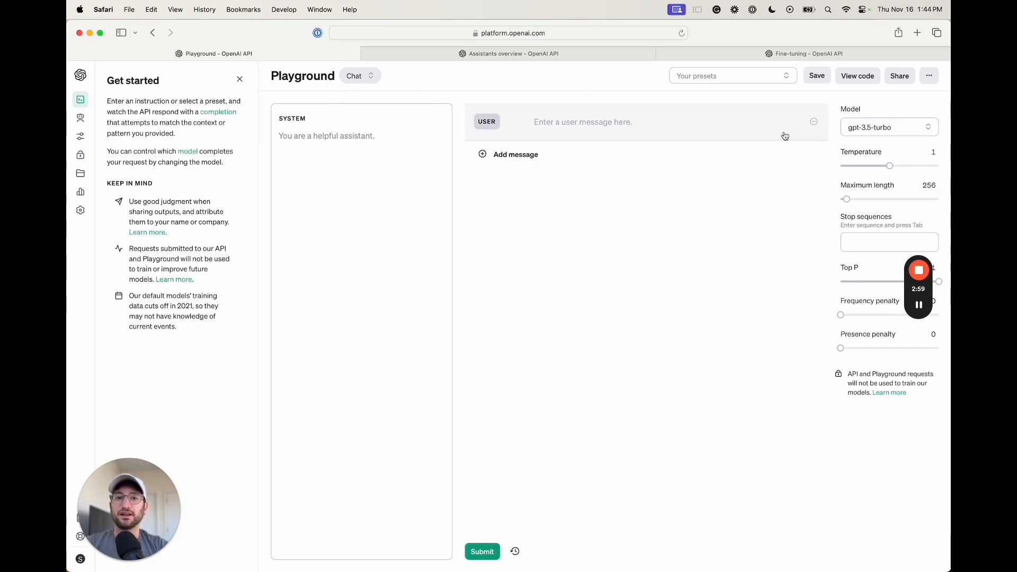
# Remove the empty user message and set the system prompt to 'You are an expert marketer and copywriter'
pyautogui.click(814, 122)
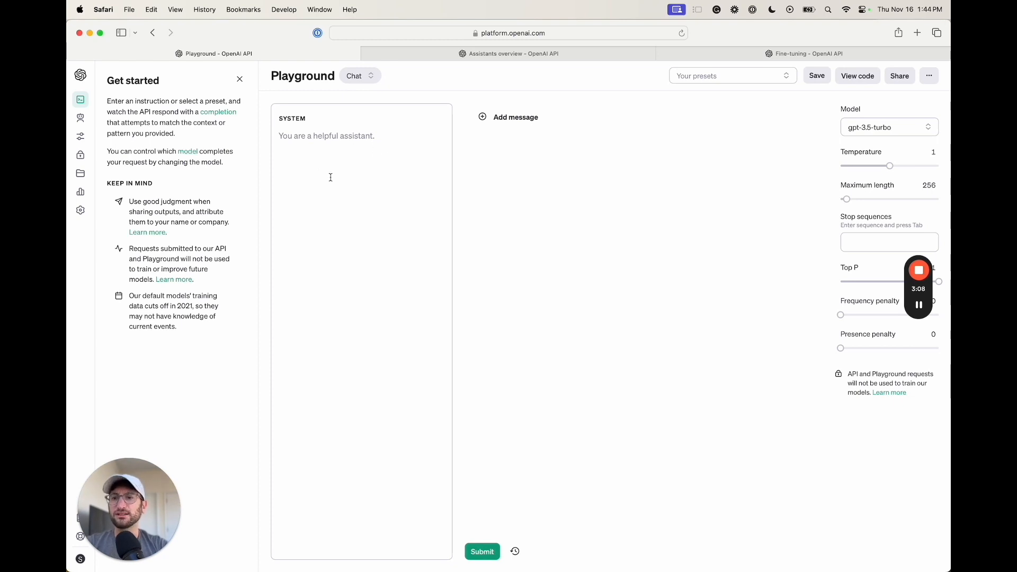
pyautogui.click(339, 148)
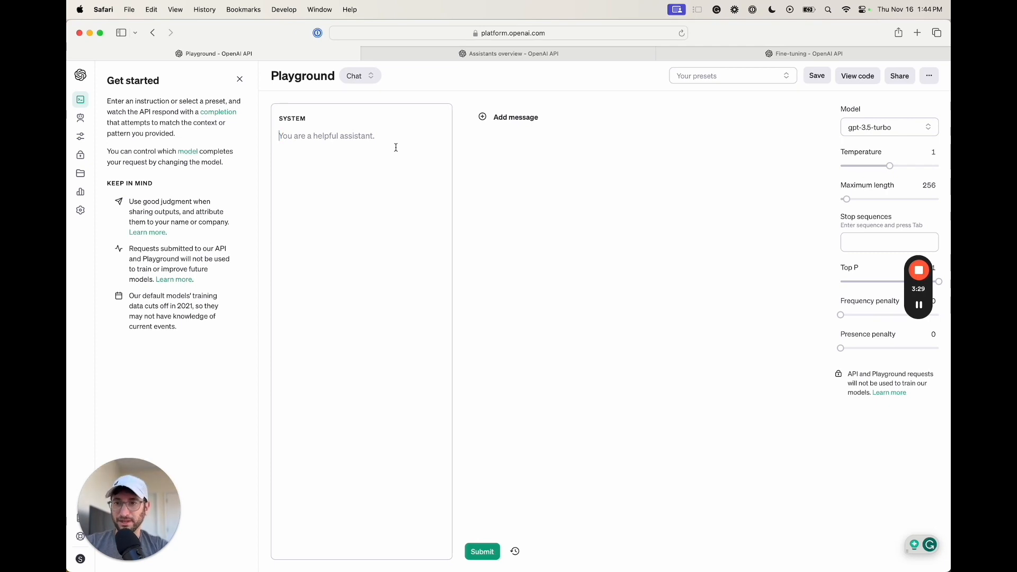
pyautogui.write('You are')
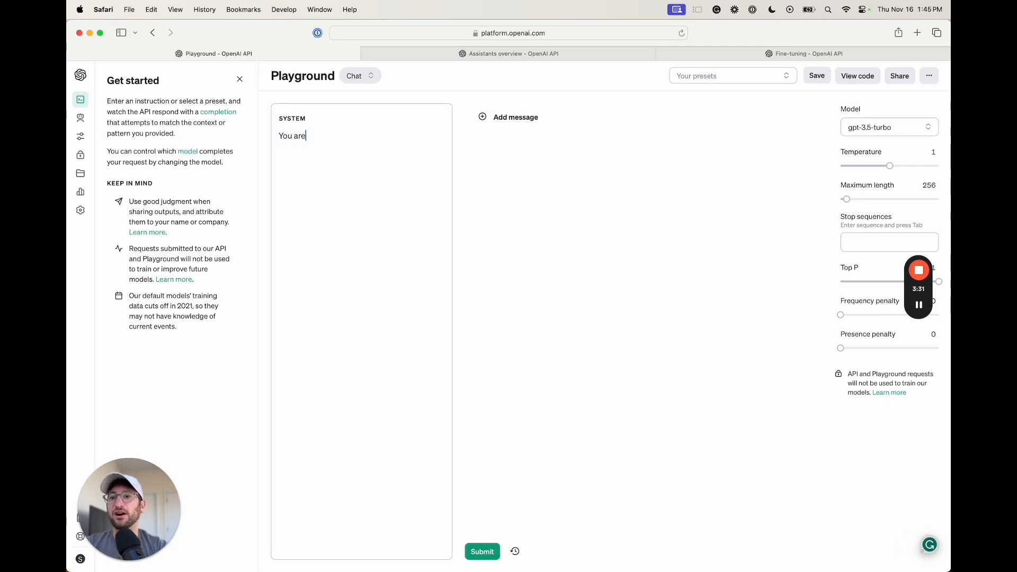
pyautogui.write(' an expert marketer ')
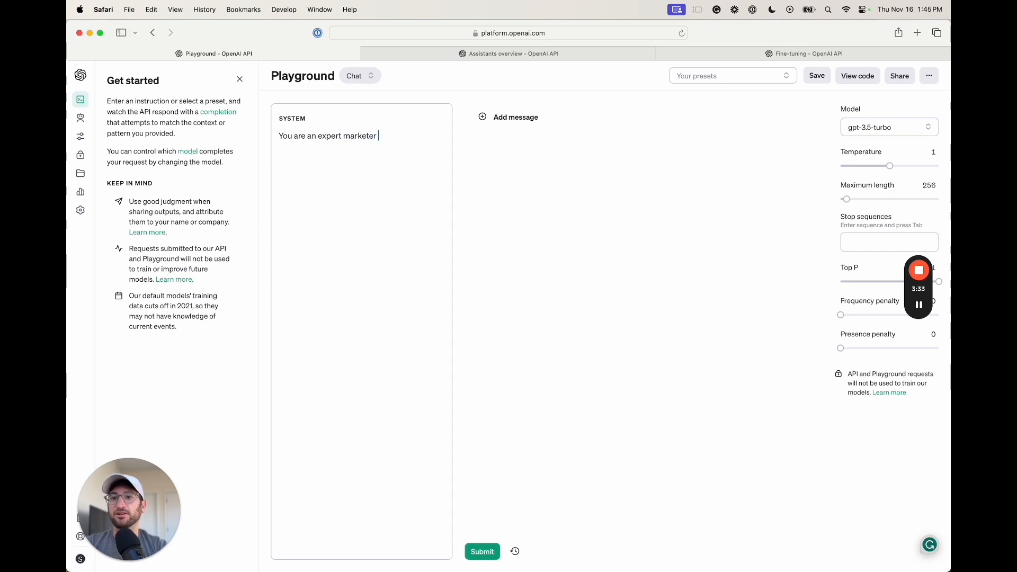
pyautogui.write('and copywriter.')
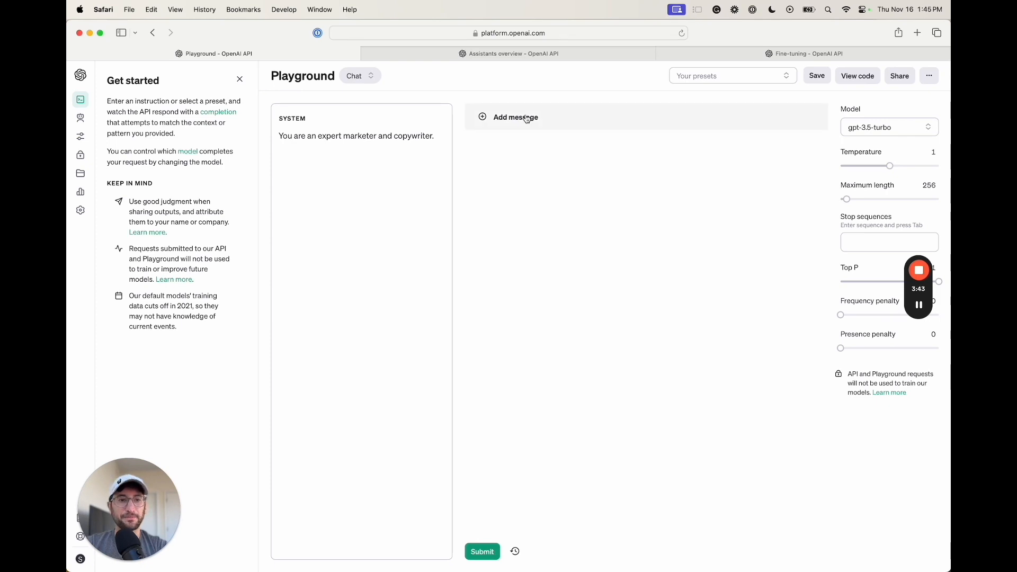
pyautogui.click(885, 134)
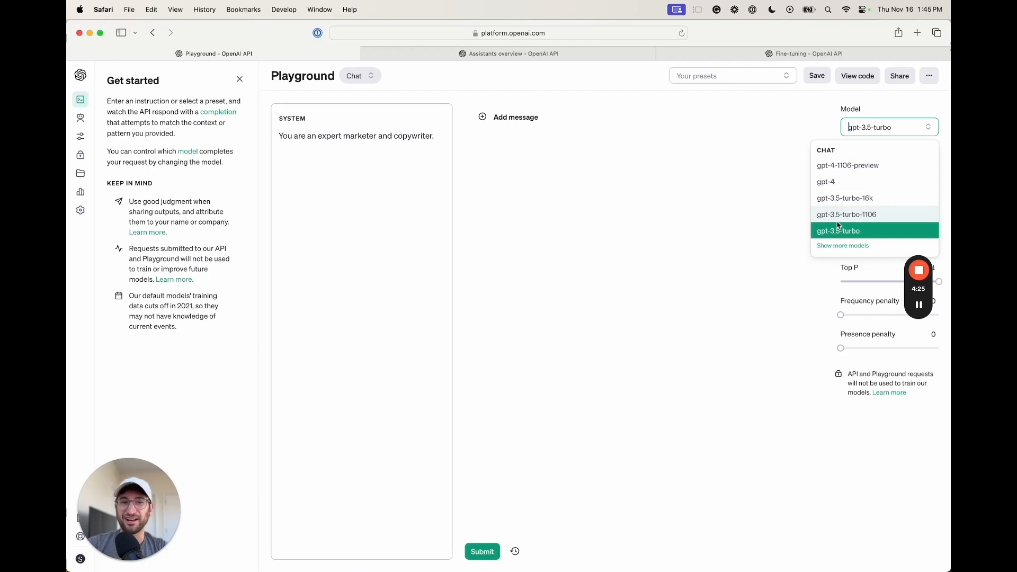
# Keep gpt-3.5-turbo and raise Maximum length from 256 to 746 tokens
pyautogui.click(830, 237)
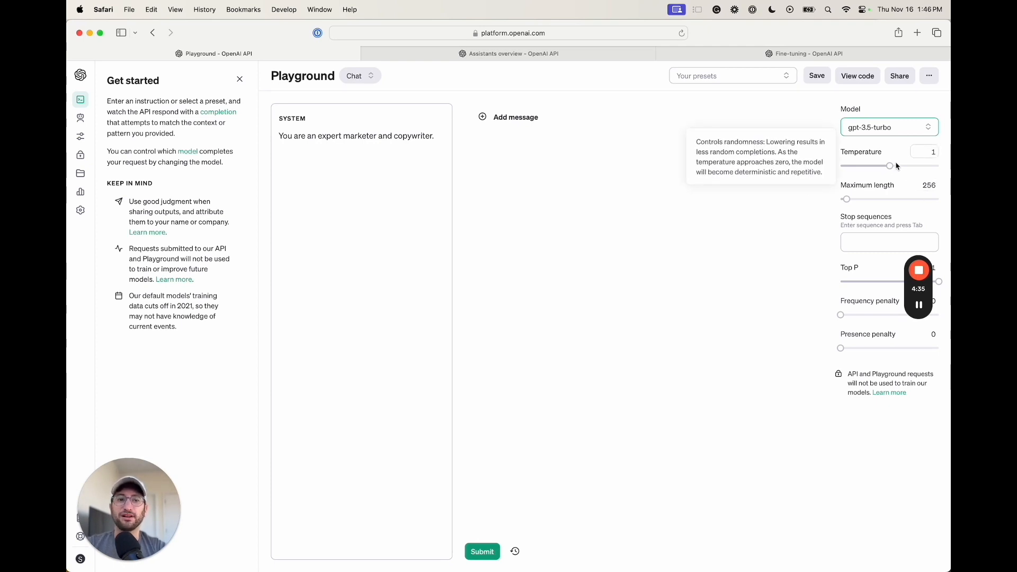
pyautogui.moveTo(915, 304)
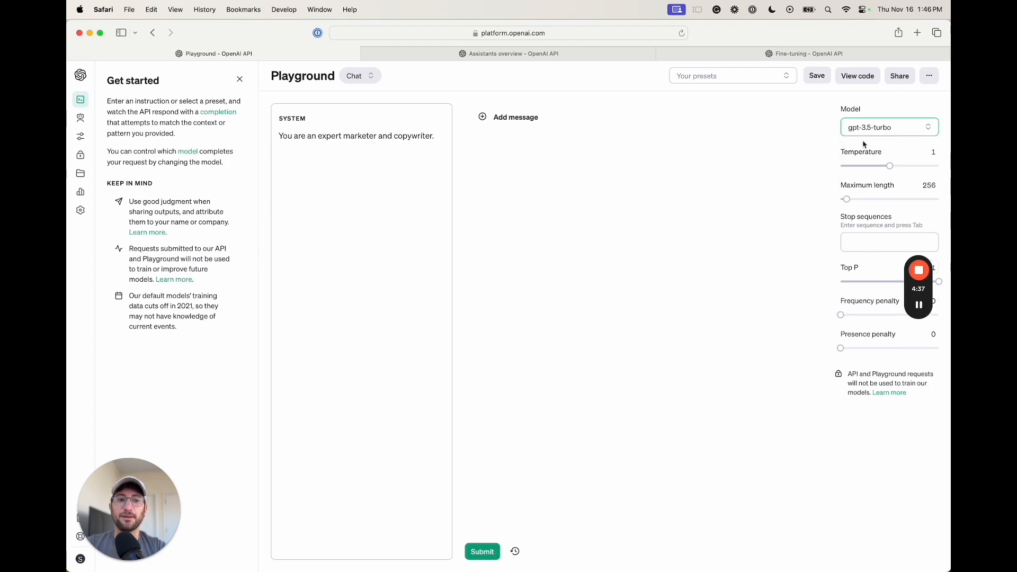
pyautogui.moveTo(889, 166)
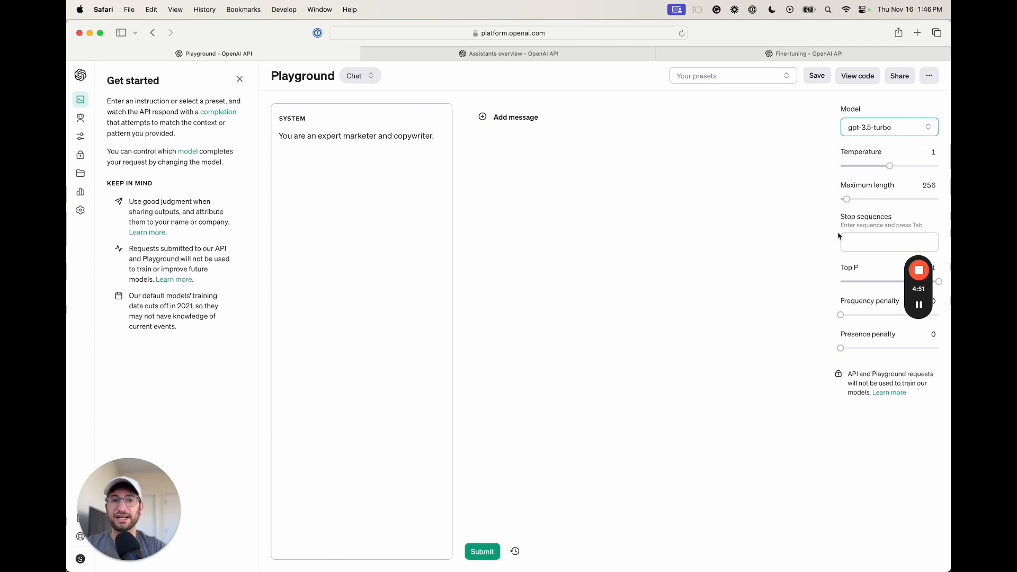
pyautogui.moveTo(846, 199); pyautogui.dragTo(857, 199)
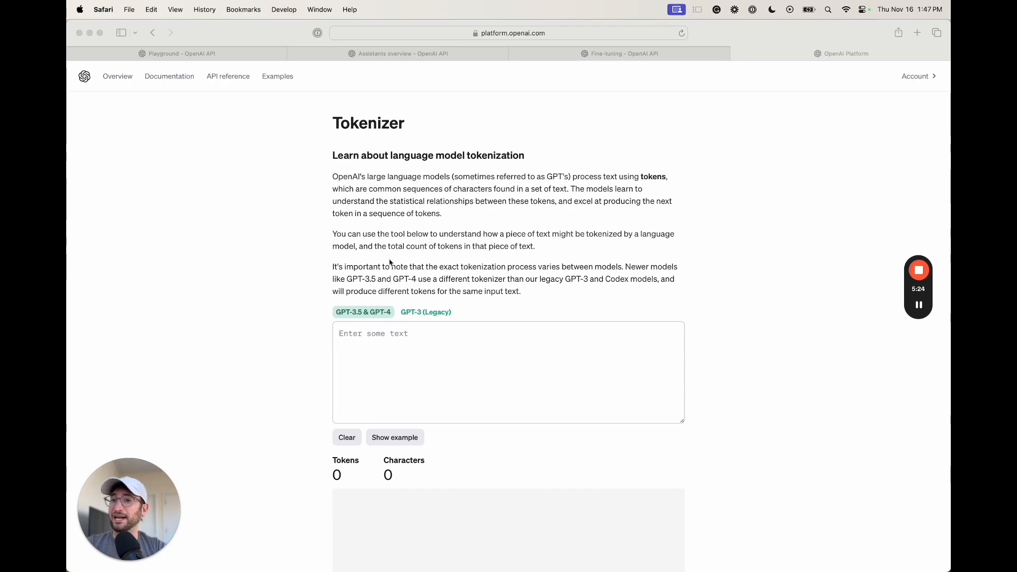
# Paste the opening sentence about tokens into the Tokenizer, counting 19 tokens and 89 characters
pyautogui.scroll(-3, 390, 262)
pyautogui.click(386, 263)
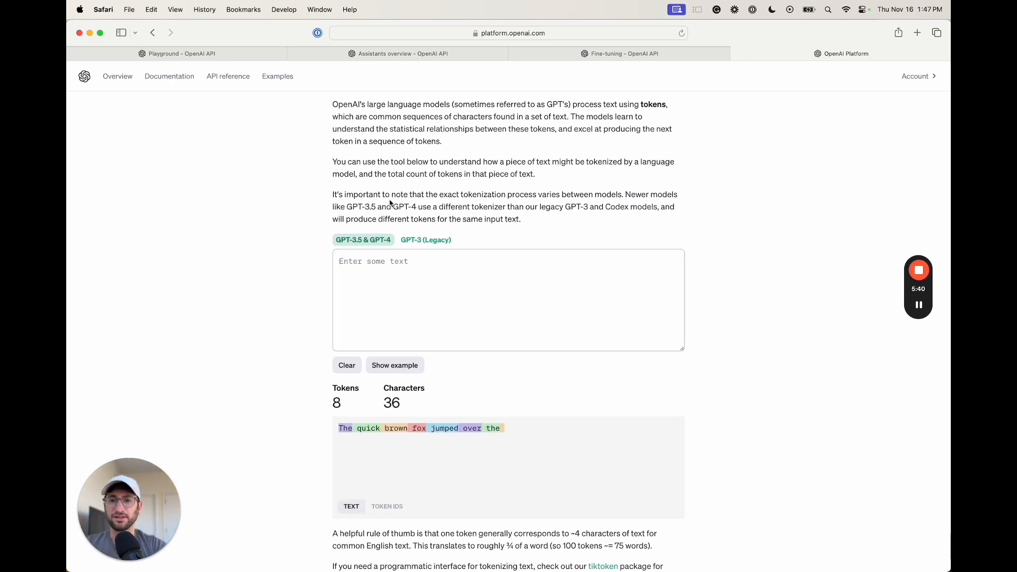
pyautogui.tripleClick(394, 201)
pyautogui.click(354, 127)
pyautogui.moveTo(333, 104); pyautogui.dragTo(664, 104)
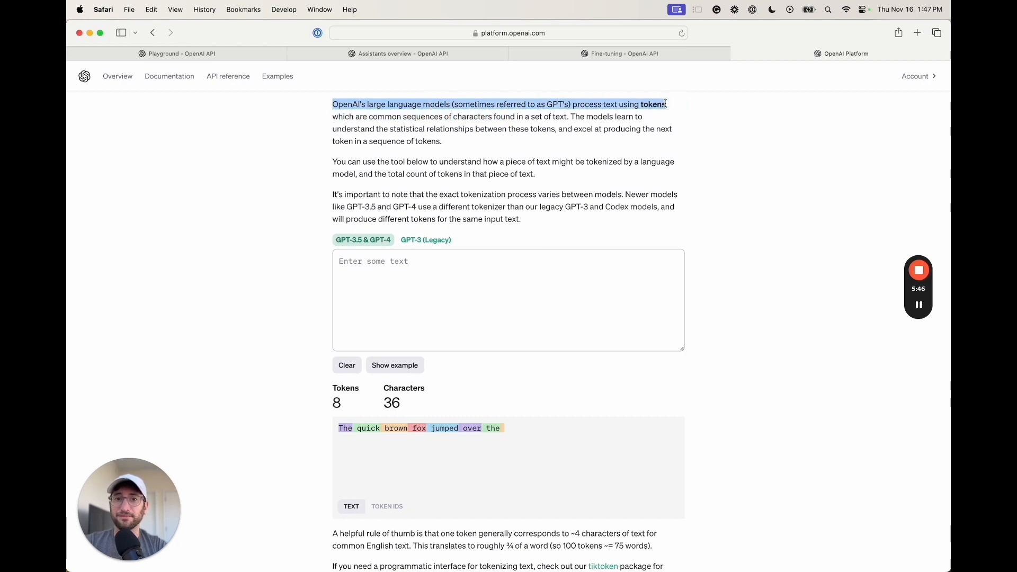
pyautogui.click(470, 254)
pyautogui.write("OpenAI's large language models (sometimes referred to as GPT's) process text using tokens")
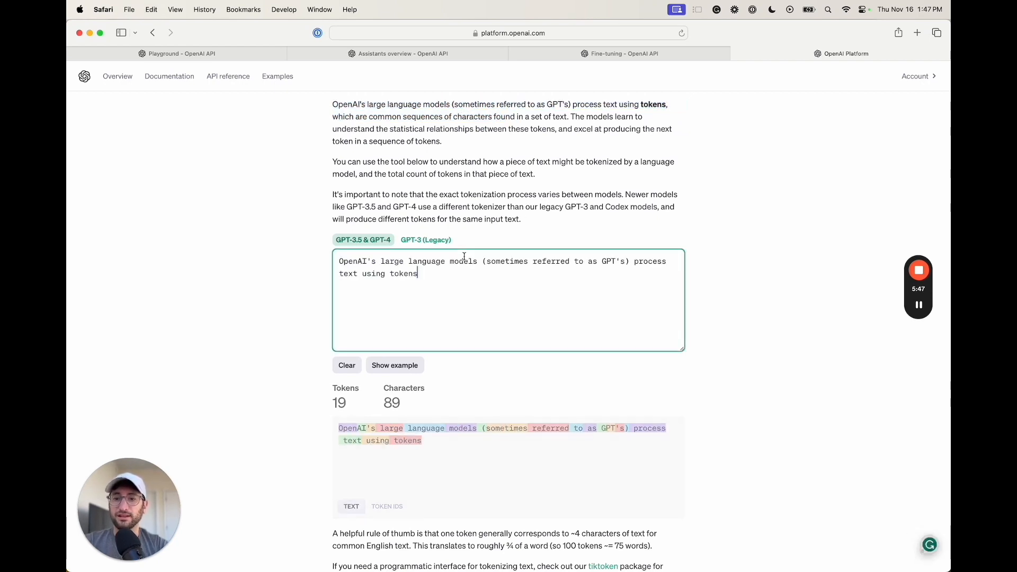
pyautogui.click(315, 289)
# Read the tokens-to-words rule of thumb, then return through the docs tabs to the Playground chat
pyautogui.scroll(-2, 311, 360)
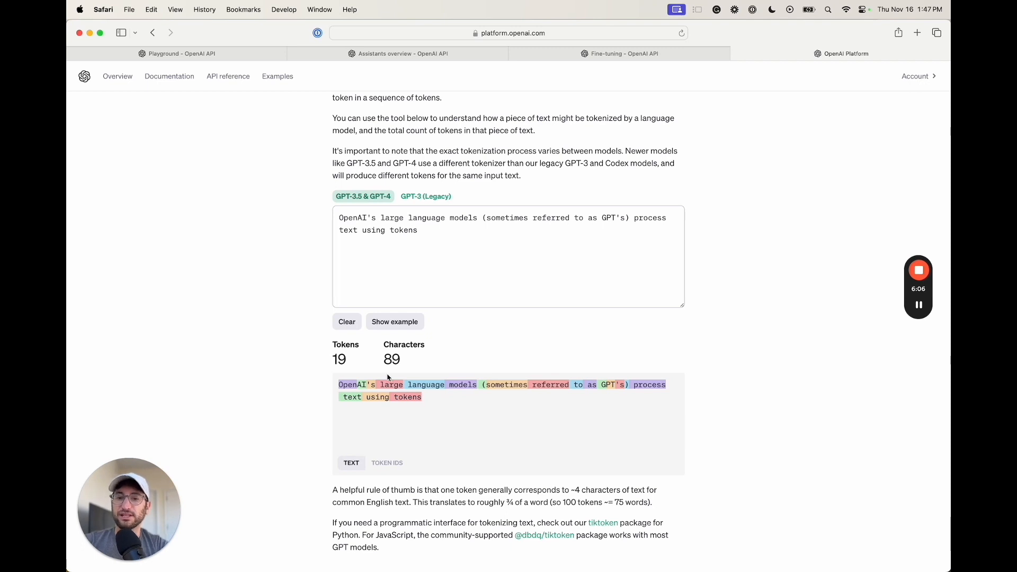
pyautogui.scroll(-1, 388, 377)
pyautogui.moveTo(441, 479); pyautogui.dragTo(552, 494)
pyautogui.click(484, 494)
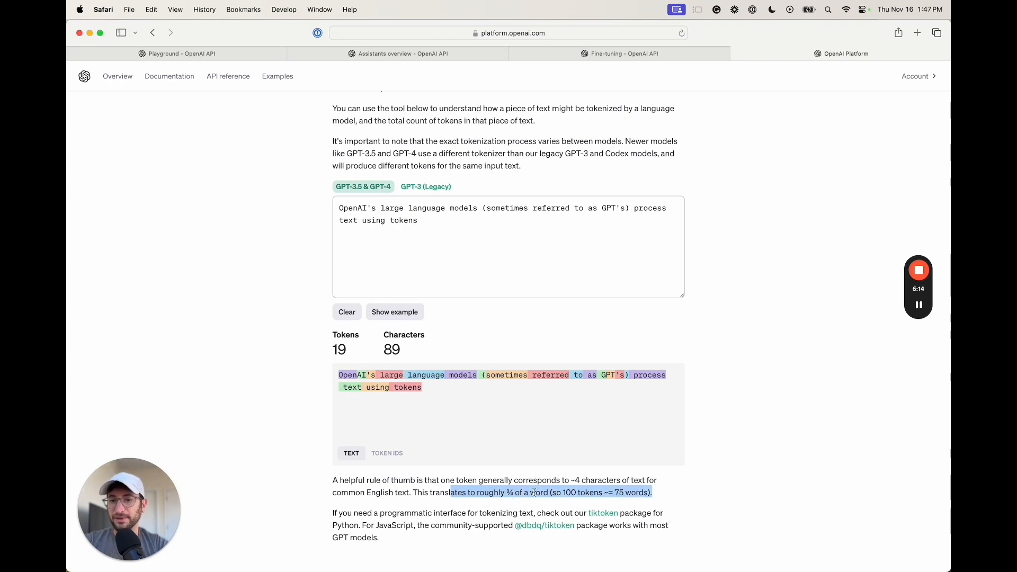
pyautogui.scroll(5, 552, 301)
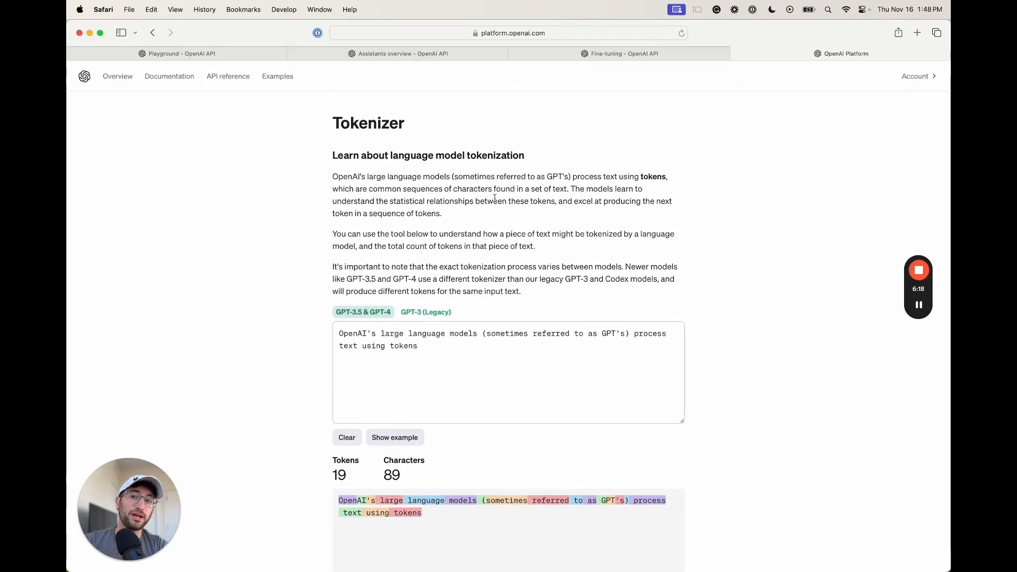
pyautogui.click(592, 60)
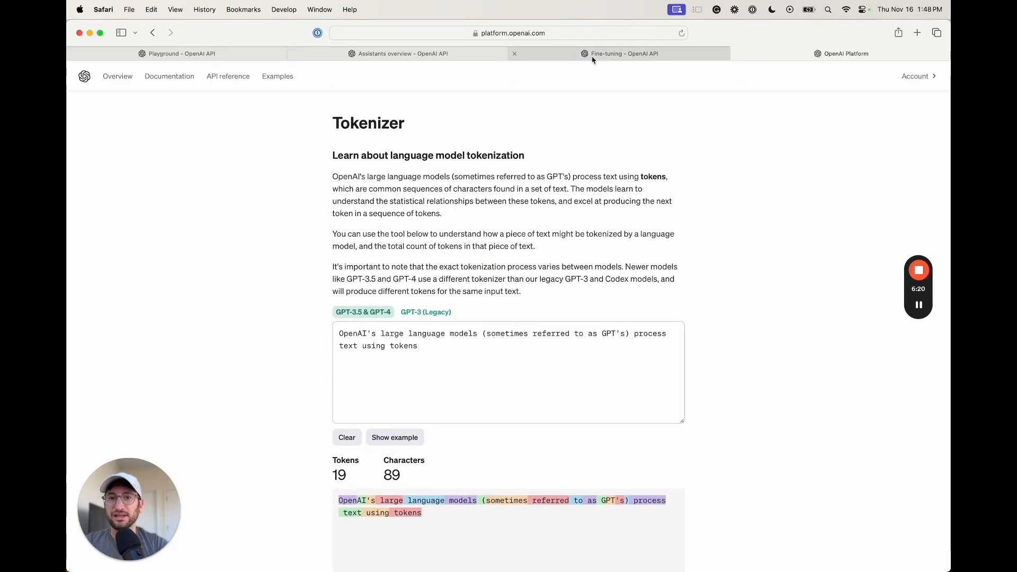
pyautogui.click(462, 55)
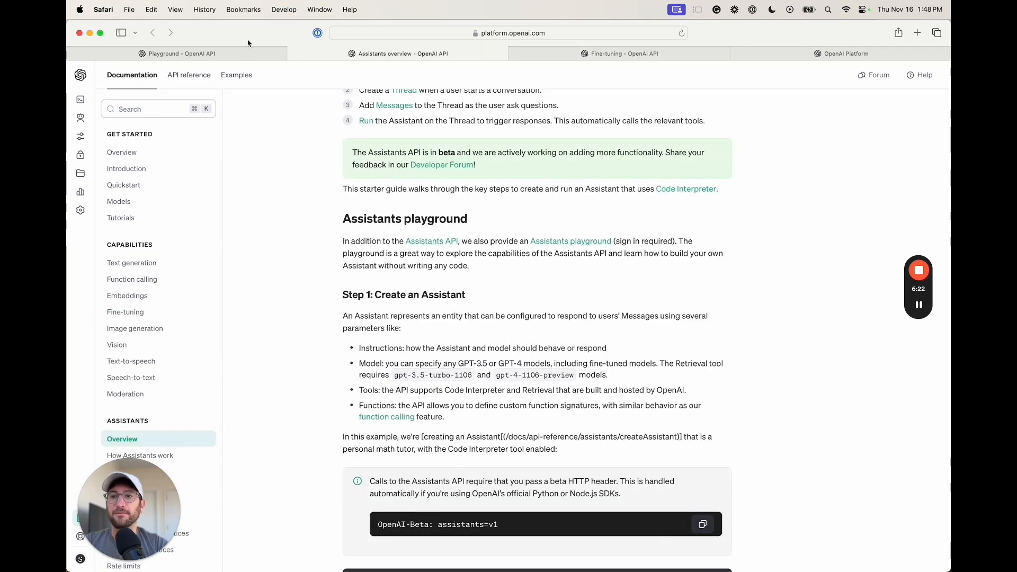
pyautogui.click(180, 54)
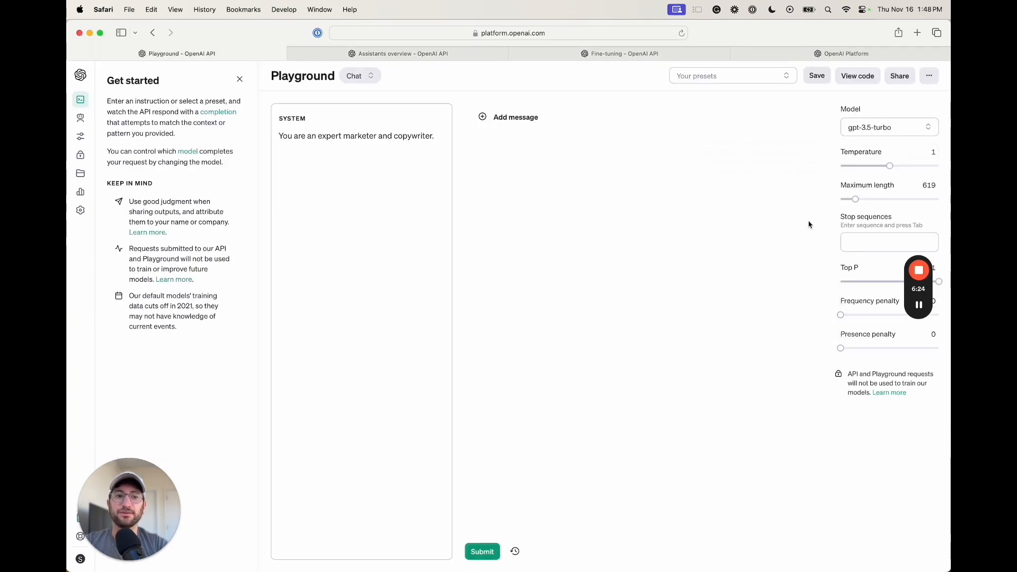
# Add a user message asking for a hashtag-free Facebook ad of 1-2 sentences
pyautogui.click(921, 304)
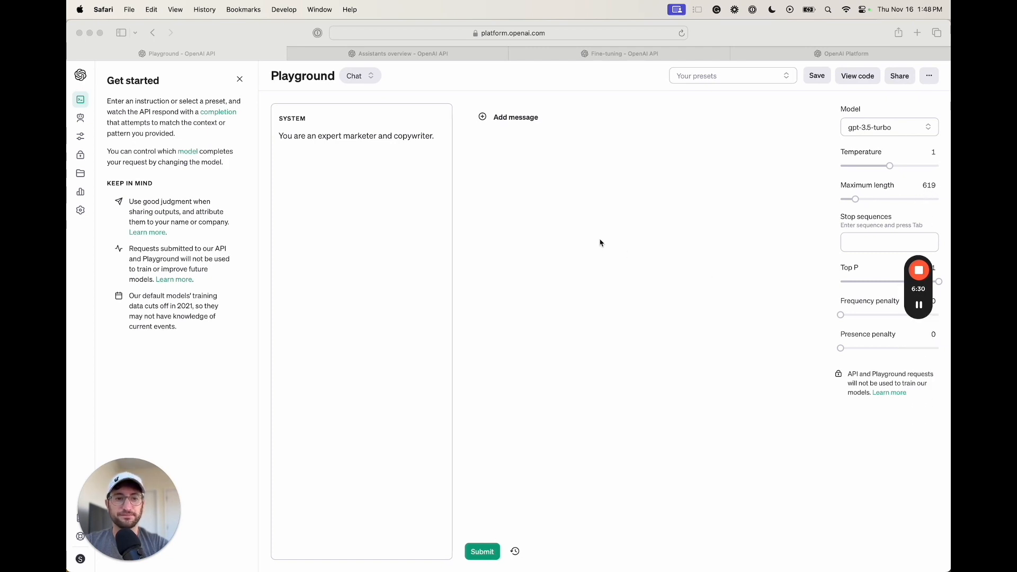
pyautogui.moveTo(922, 291); pyautogui.dragTo(907, 437)
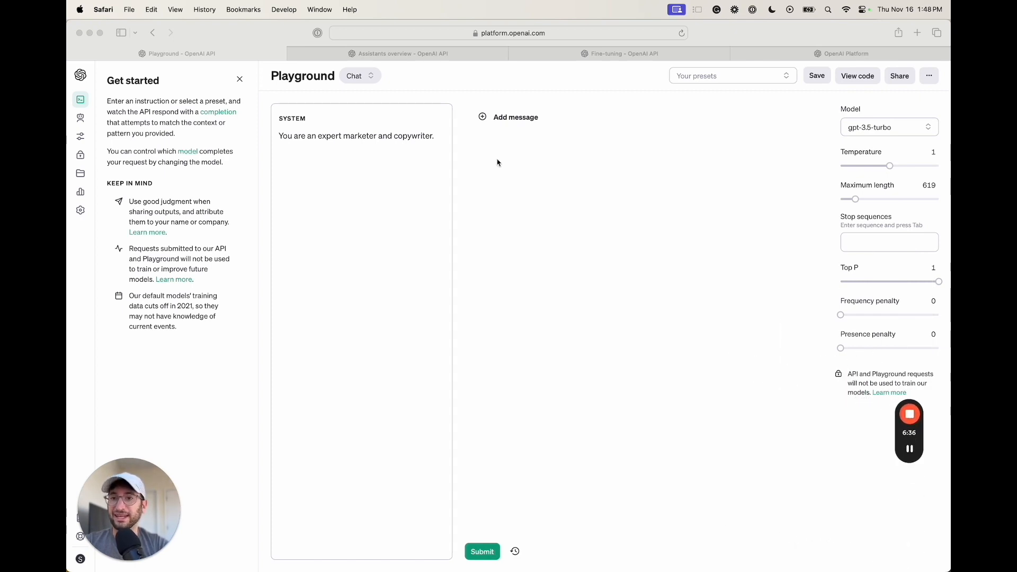
pyautogui.click(521, 178)
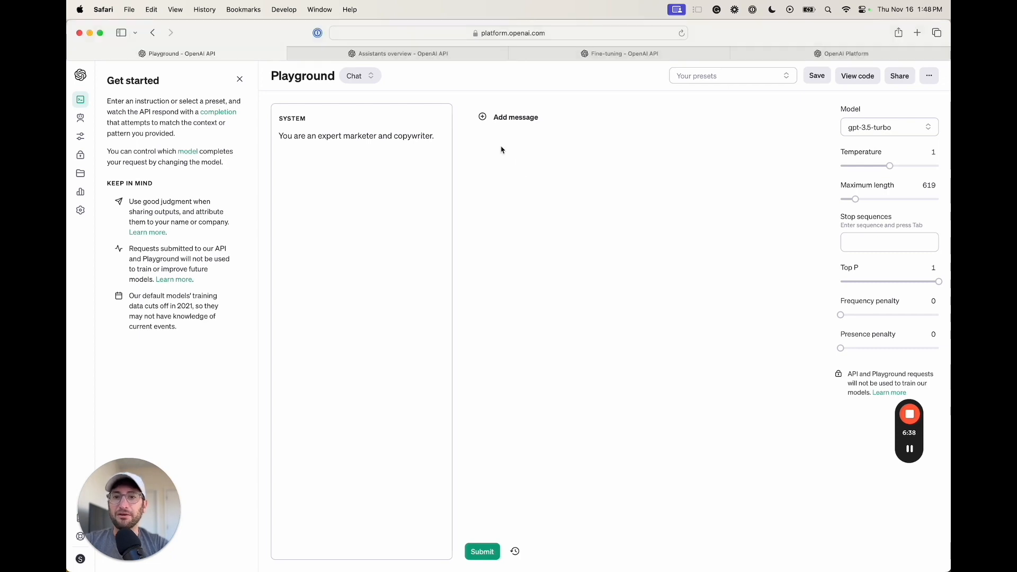
pyautogui.click(524, 120)
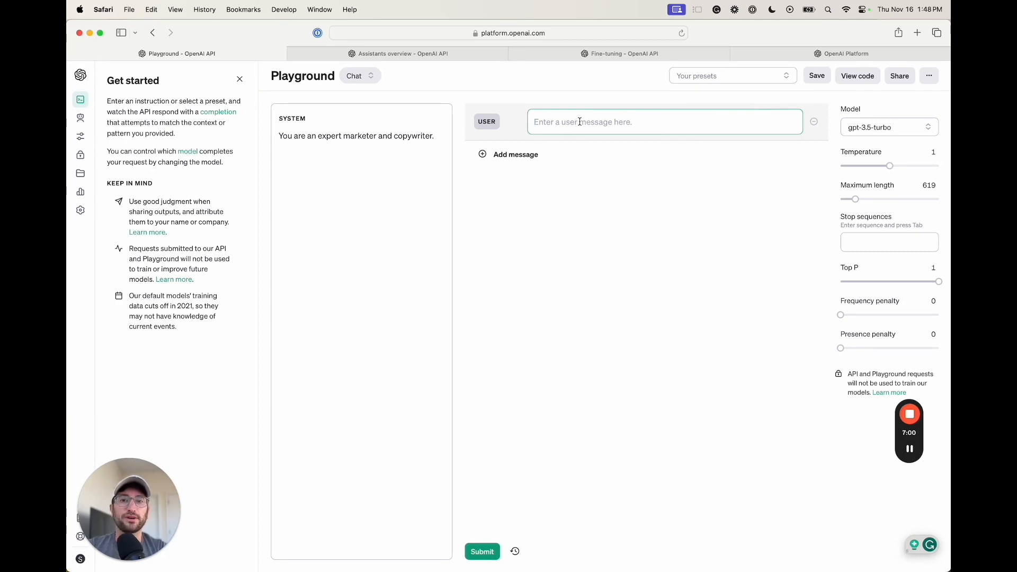
pyautogui.write('Please wr')
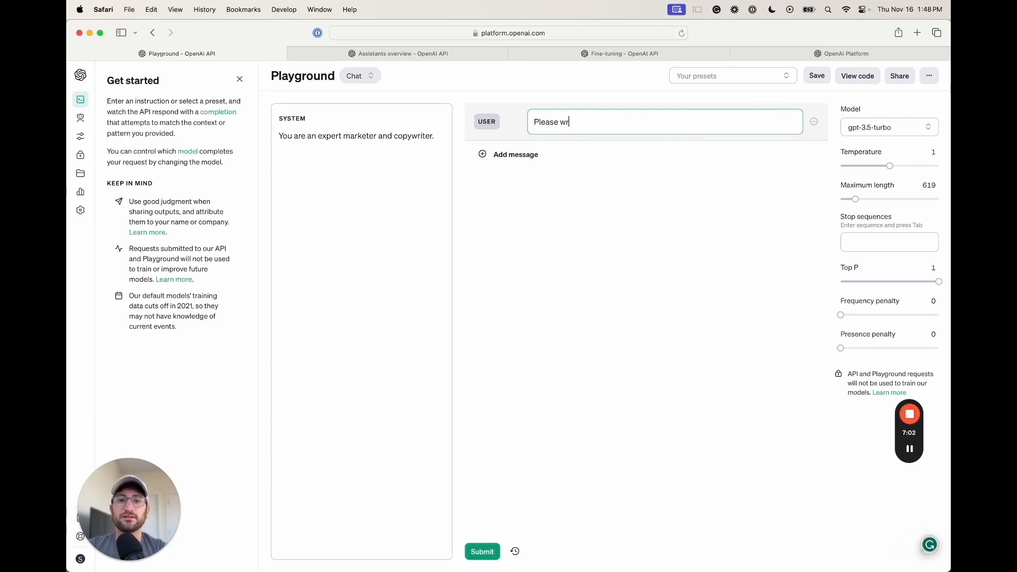
pyautogui.write('ite a acebook ad ')
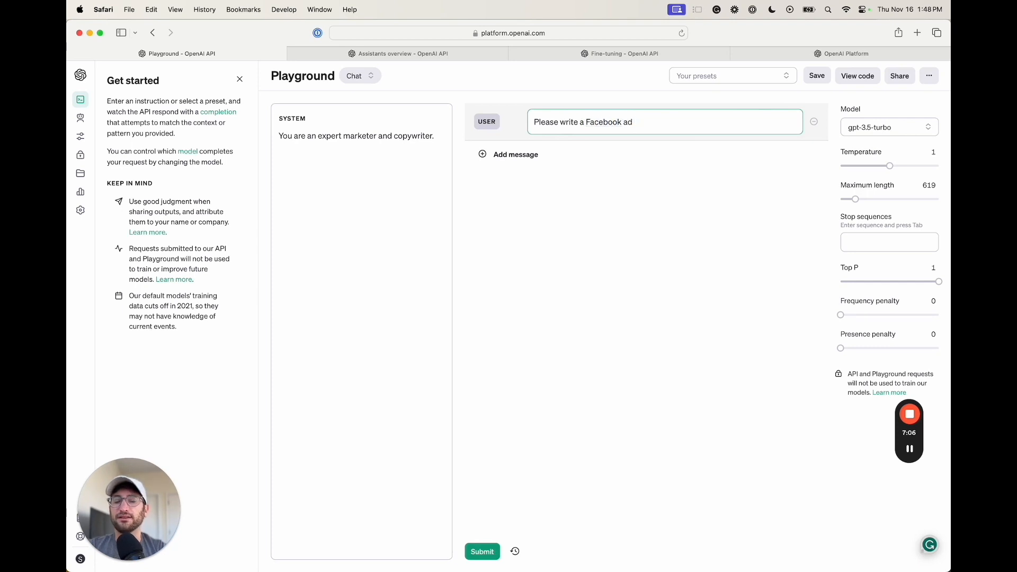
pyautogui.write('fo')
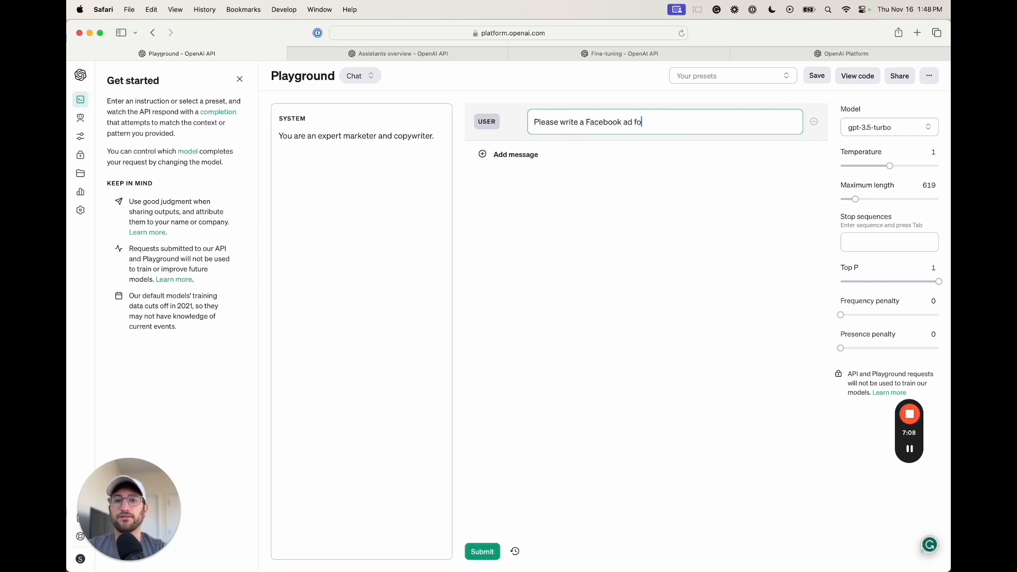
pyautogui.write('r the following p')
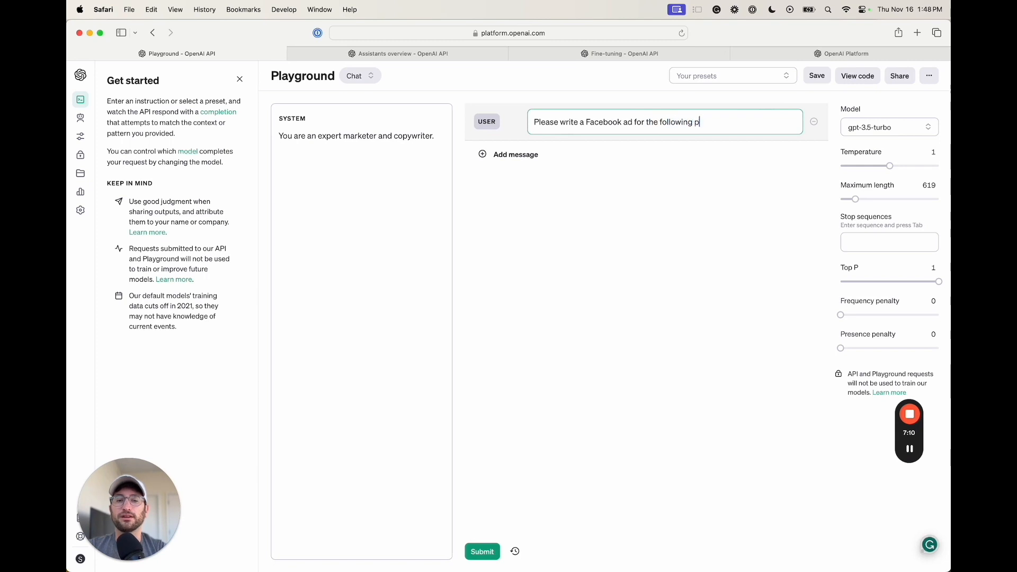
pyautogui.write("roduct. Don't ")
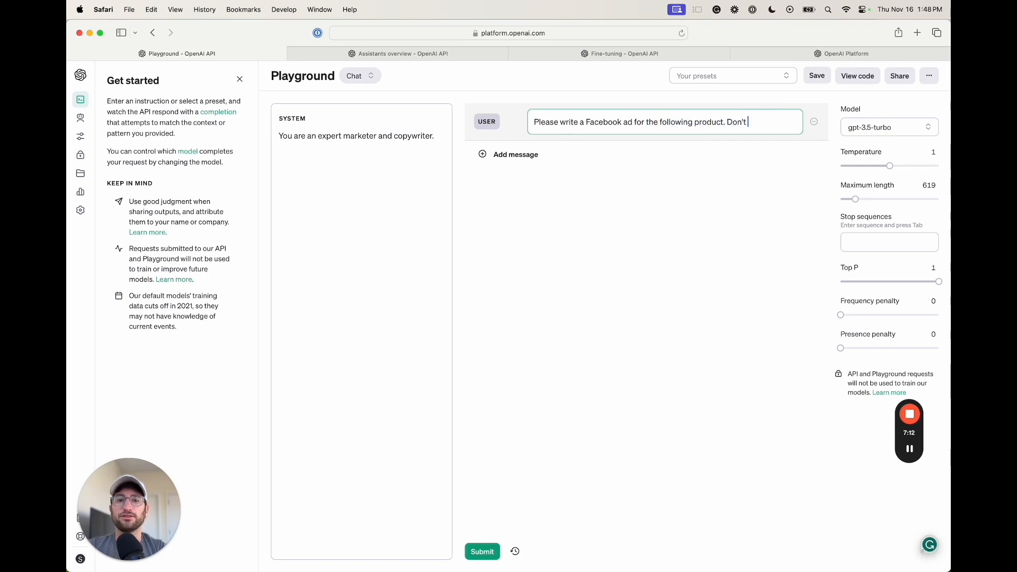
pyautogui.write('use hashtags.')
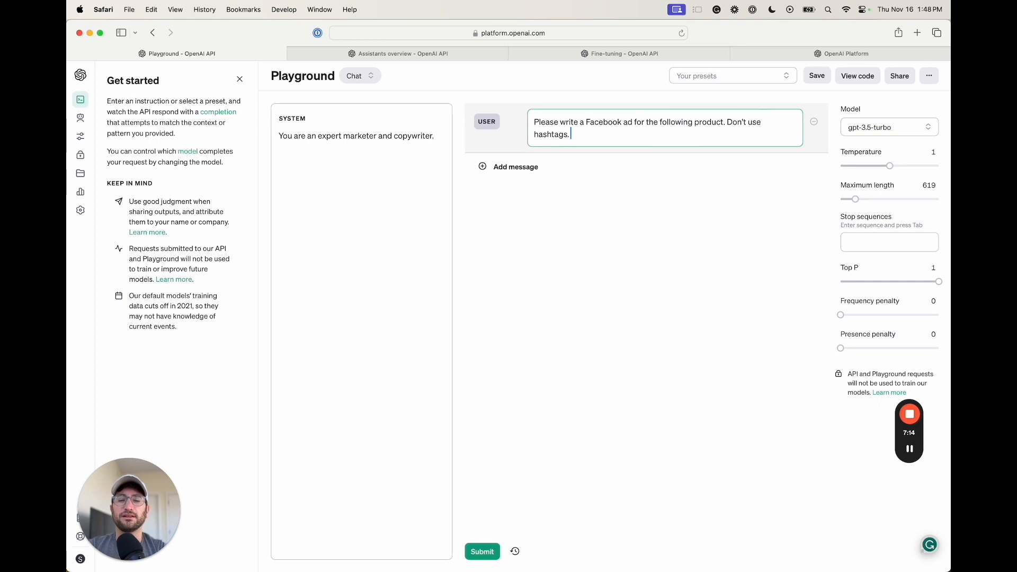
pyautogui.write(' Please write')
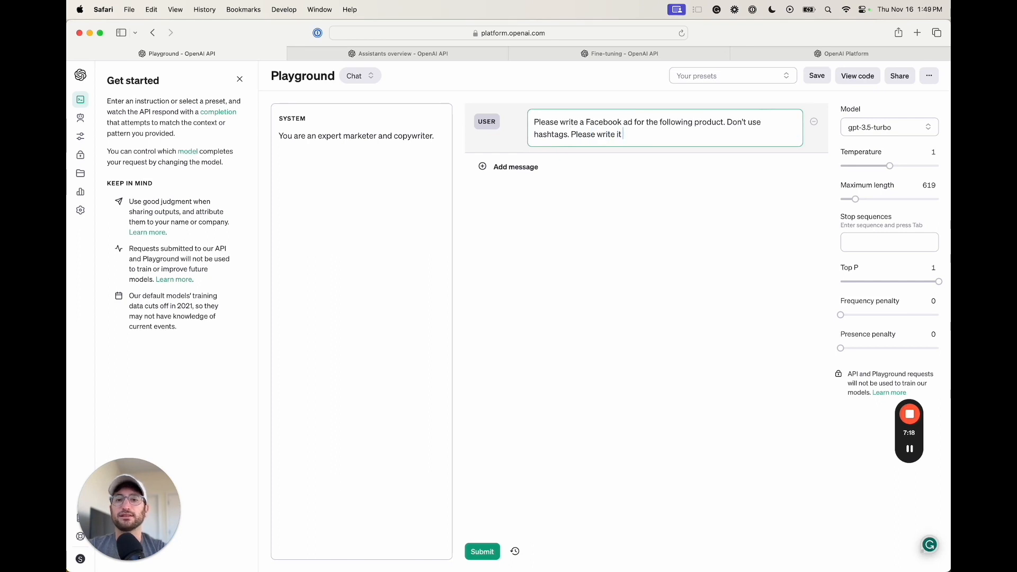
pyautogui.write(' it')
pyautogui.press('BackSpace')
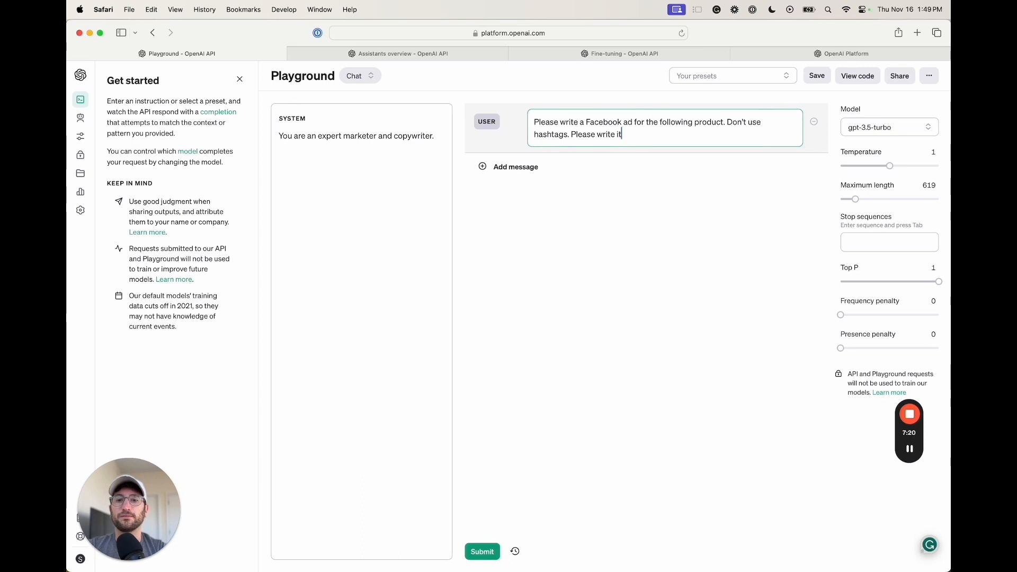
pyautogui.hotkey('alt', 'BackSpace')
pyautogui.hotkey('alt', 'BackSpace')
pyautogui.write('be 1-2 sentences.')
# Add 'Product: A basketball that never deflates.' on a new line and submit the message
pyautogui.press('Return')
pyautogui.press('Return')
pyautogui.write('Product: A b aske')
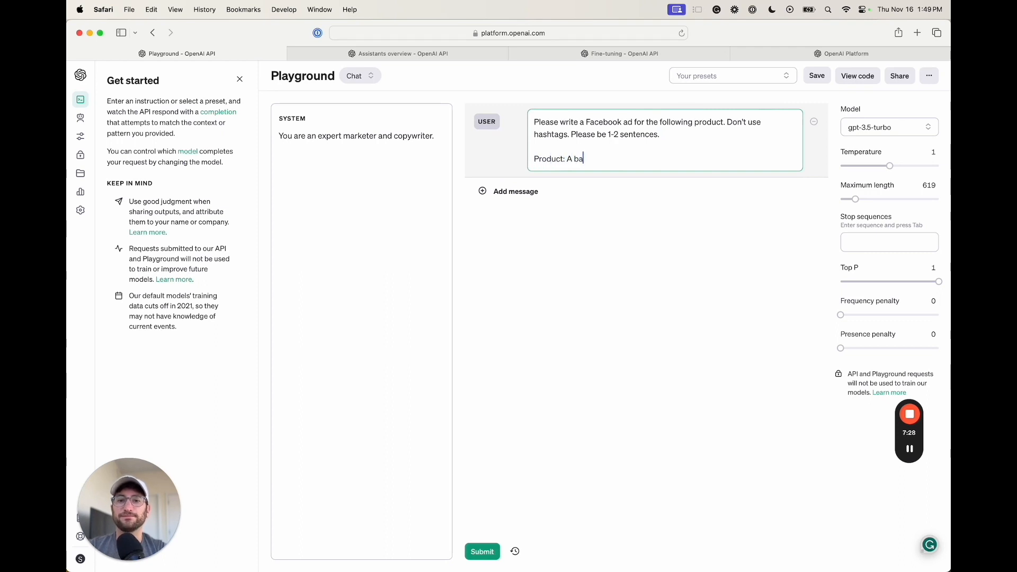
pyautogui.write('tball that never defalts')
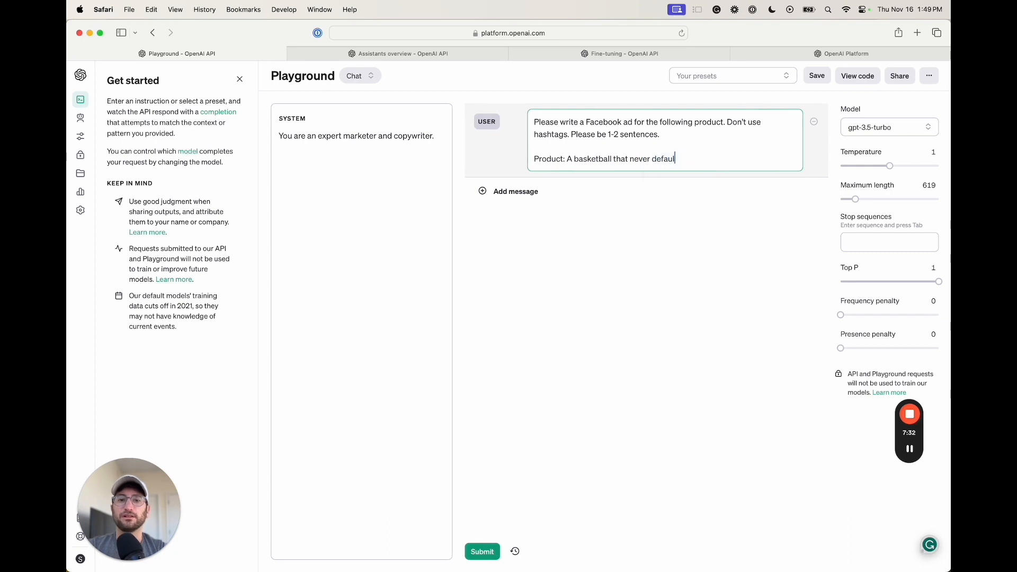
pyautogui.press('BackSpace')
pyautogui.press('BackSpace')
pyautogui.press('BackSpace')
pyautogui.press('BackSpace')
pyautogui.write('lates.')
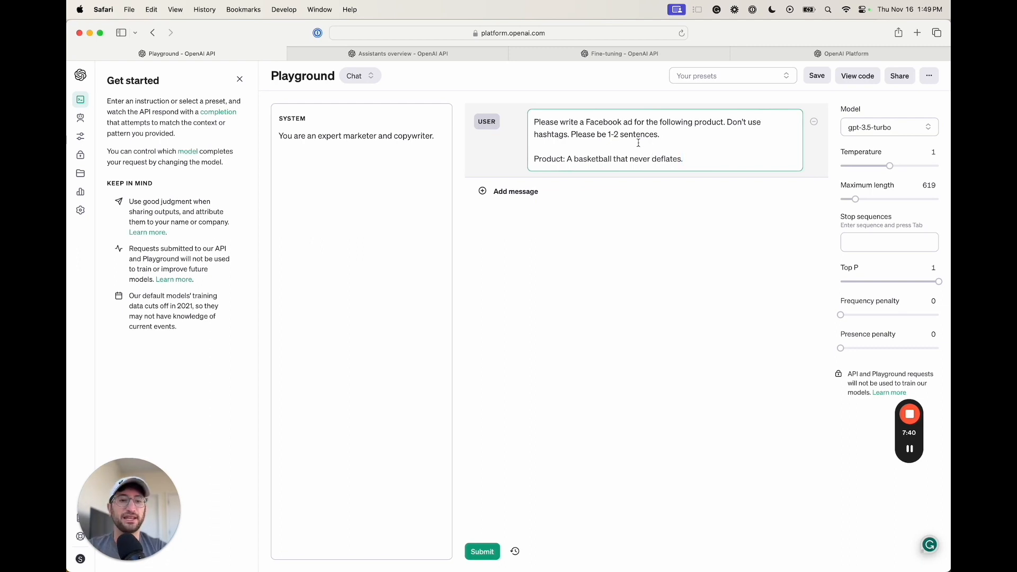
pyautogui.click(483, 551)
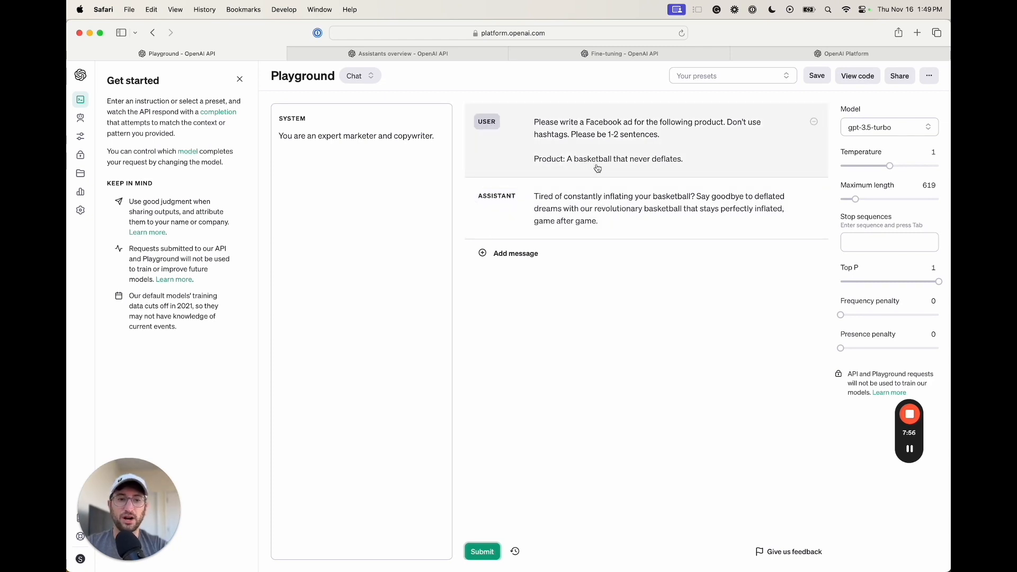
# Review the assistant's ad copy about a basketball that stays perfectly inflated, game after game
pyautogui.click(909, 449)
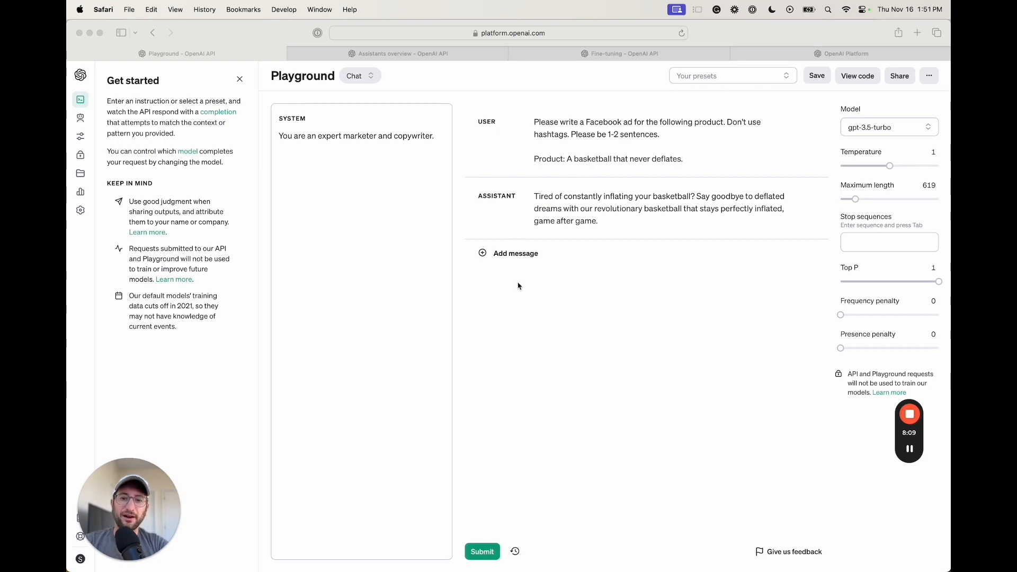
pyautogui.click(518, 345)
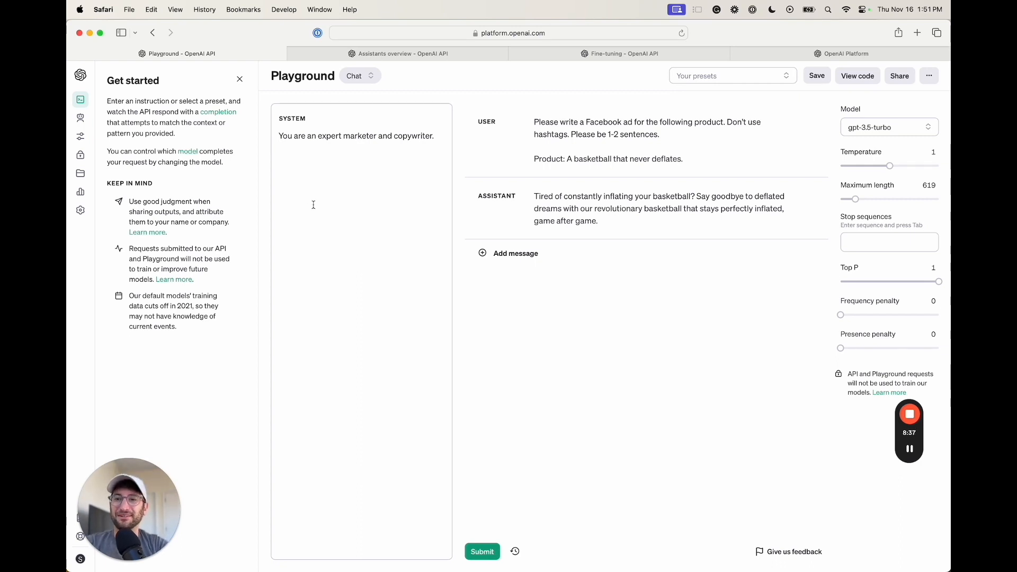
pyautogui.click(910, 449)
pyautogui.click(83, 77)
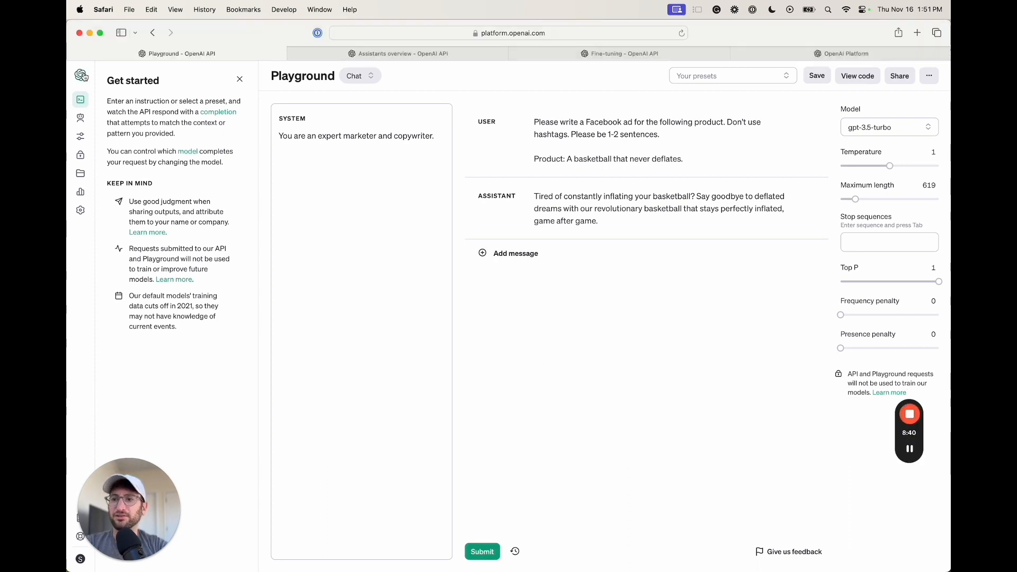
# Open the documentation, switch to the API reference and view its Authentication section
pyautogui.click(87, 78)
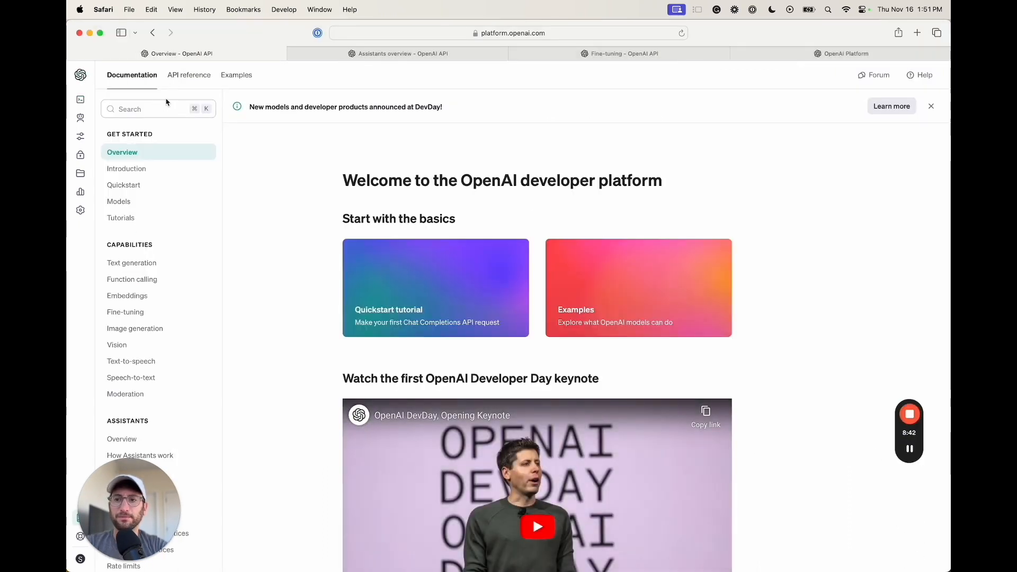
pyautogui.click(194, 80)
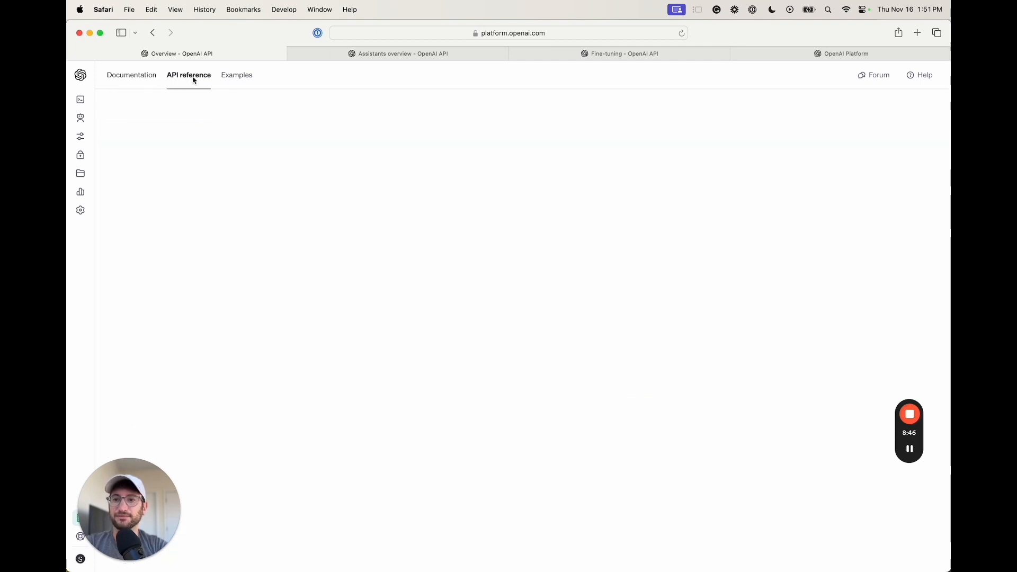
pyautogui.moveTo(131, 515); pyautogui.dragTo(884, 220)
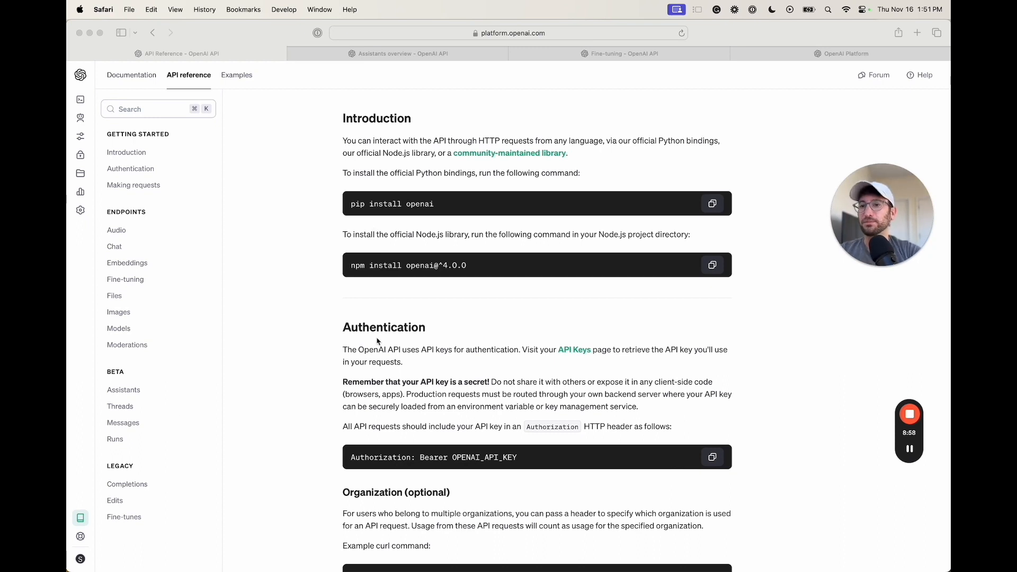
pyautogui.click(180, 85)
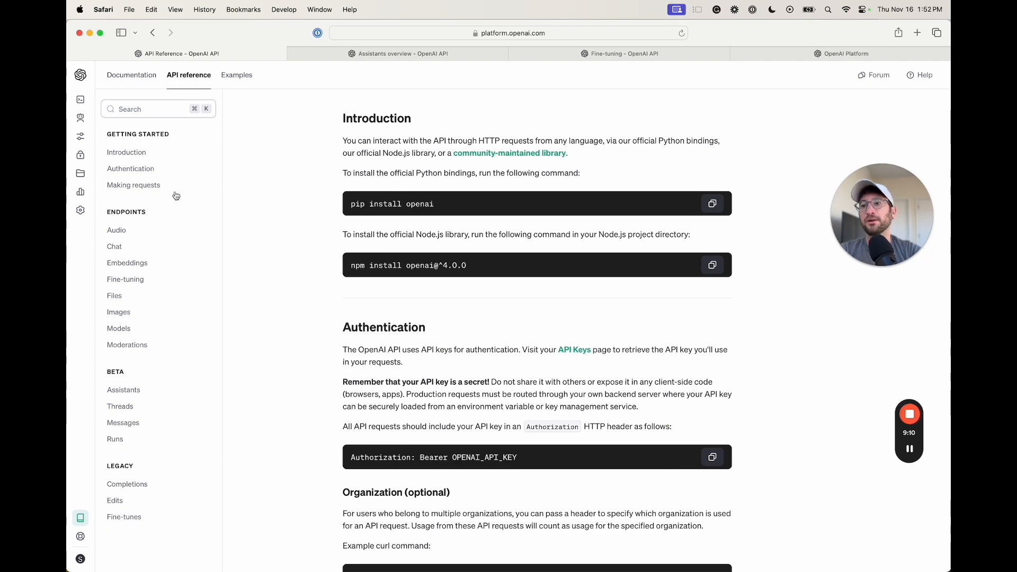
pyautogui.click(146, 167)
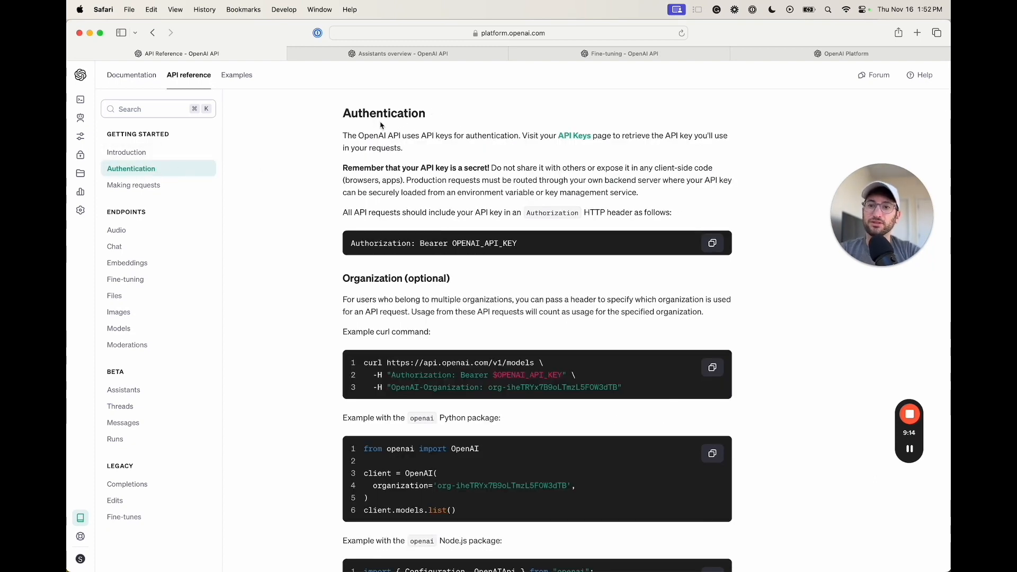
pyautogui.scroll(-5, 377, 214)
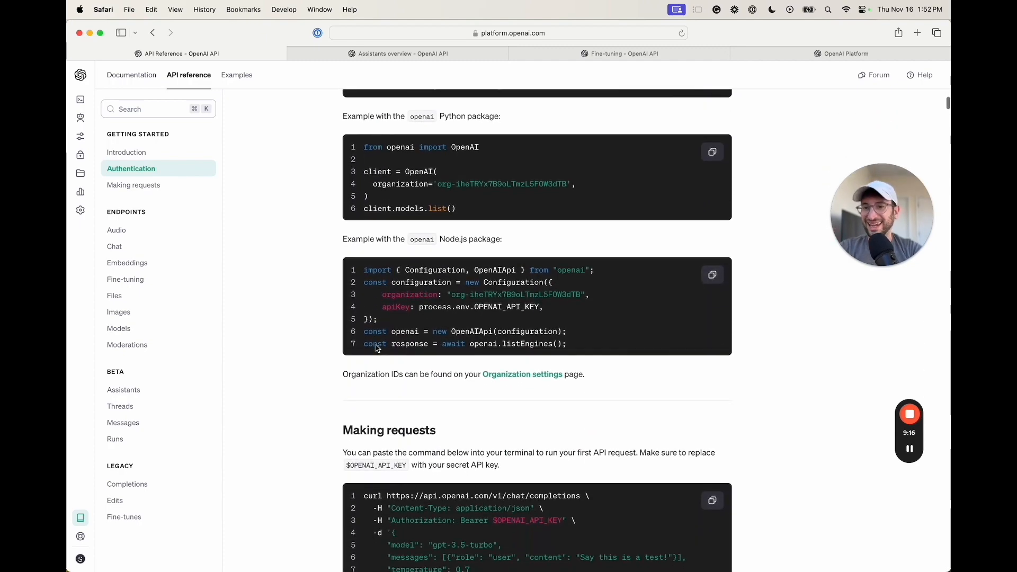
pyautogui.scroll(7, 377, 348)
pyautogui.scroll(3, 377, 348)
pyautogui.scroll(-6, 377, 348)
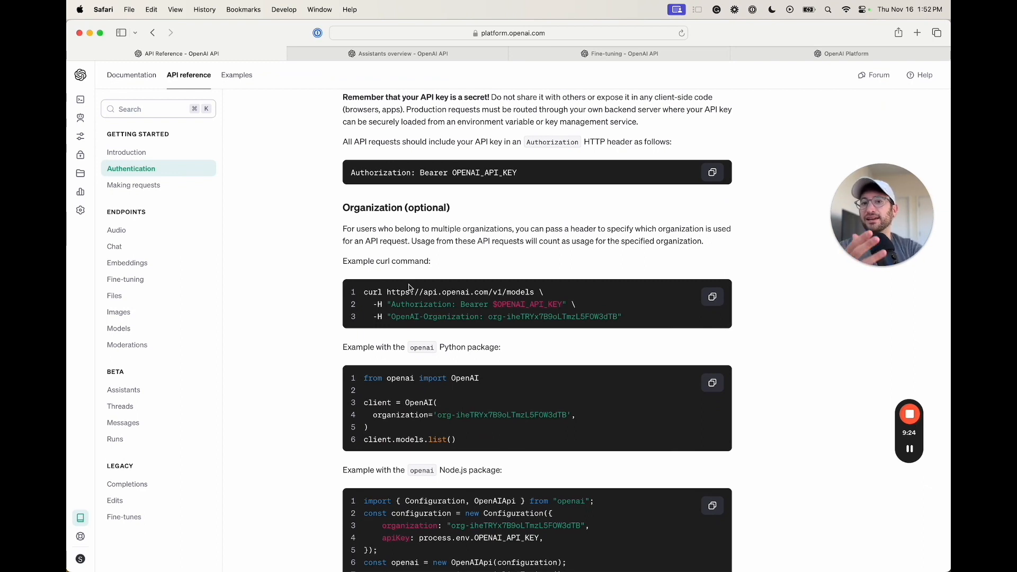
# Jump to the Chat endpoint section showing the chat completion object and example JSON
pyautogui.click(159, 248)
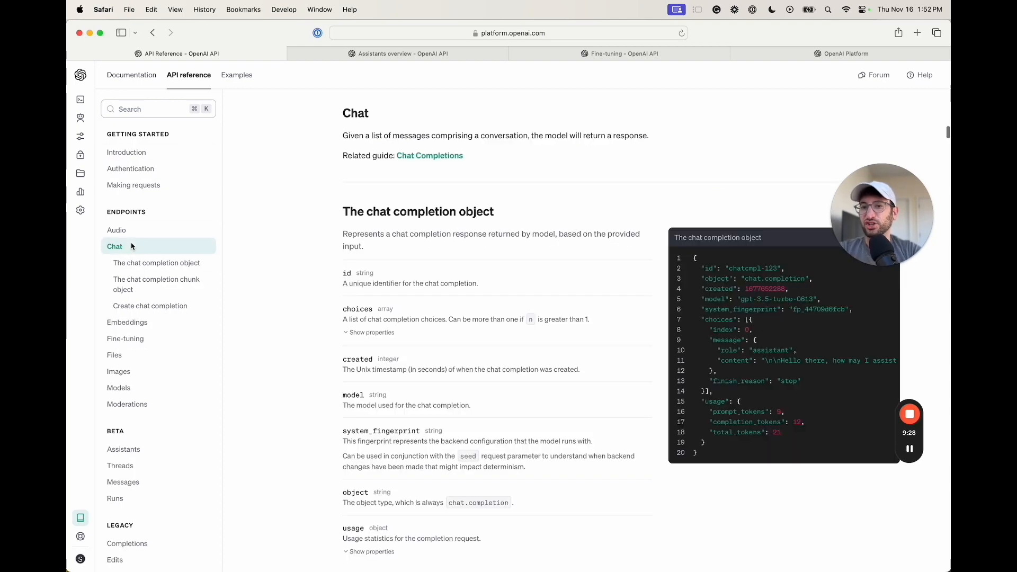
pyautogui.scroll(-1, 391, 251)
pyautogui.scroll(2, 415, 229)
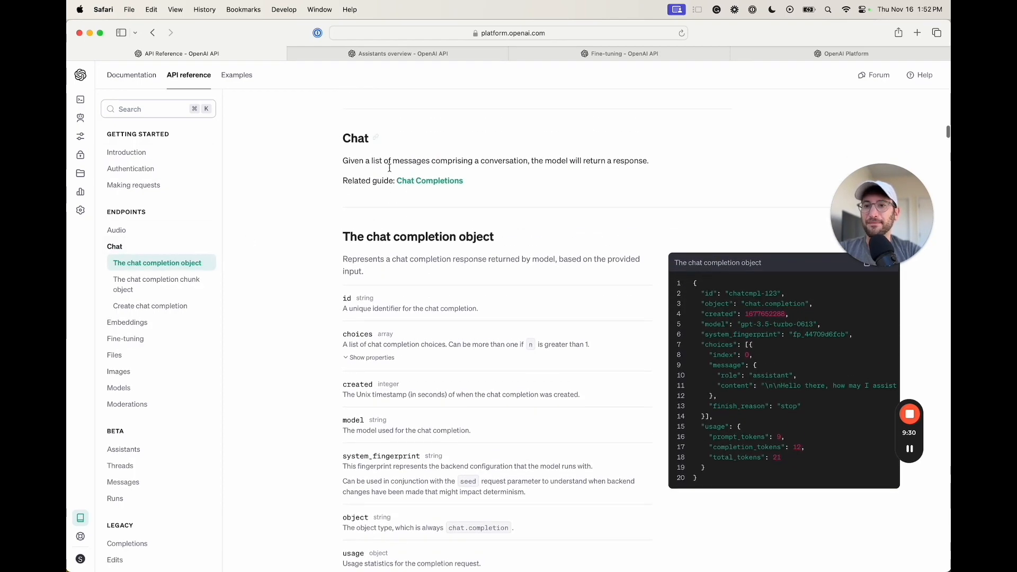
pyautogui.scroll(-1, 441, 266)
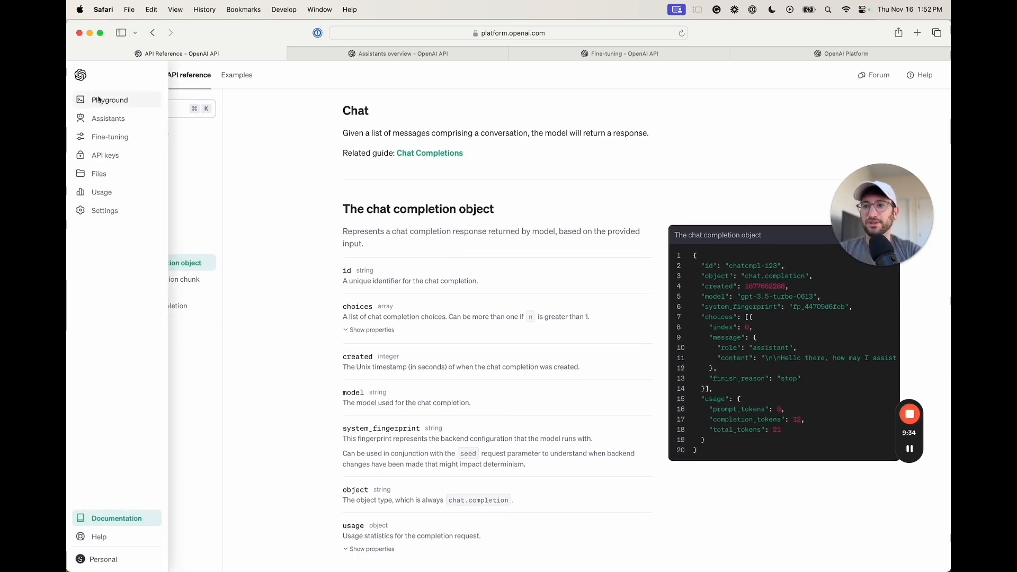
# Return to the Playground and view the empty Assistants thread, which prompts for creating an assistant
pyautogui.click(99, 100)
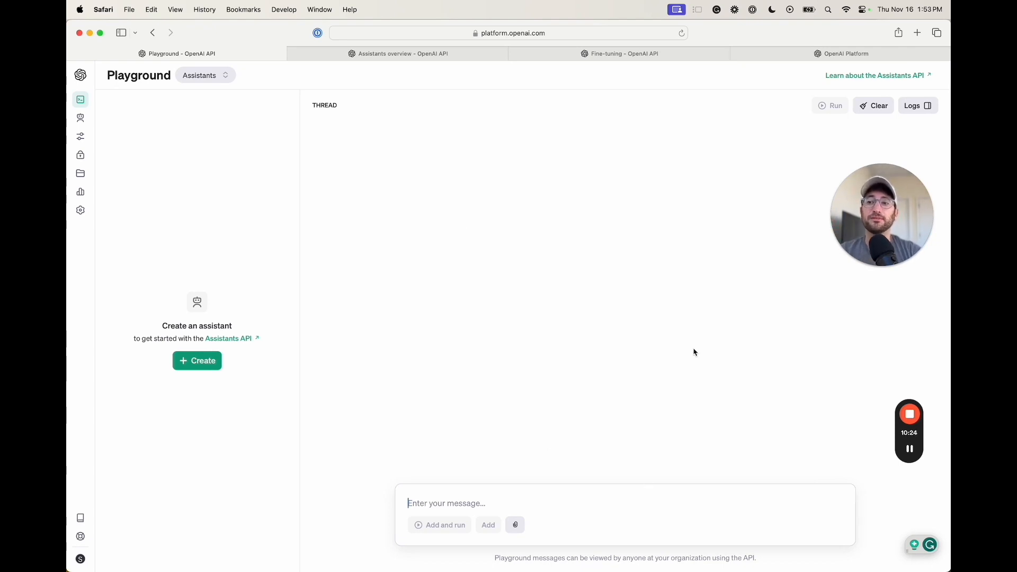
pyautogui.click(910, 451)
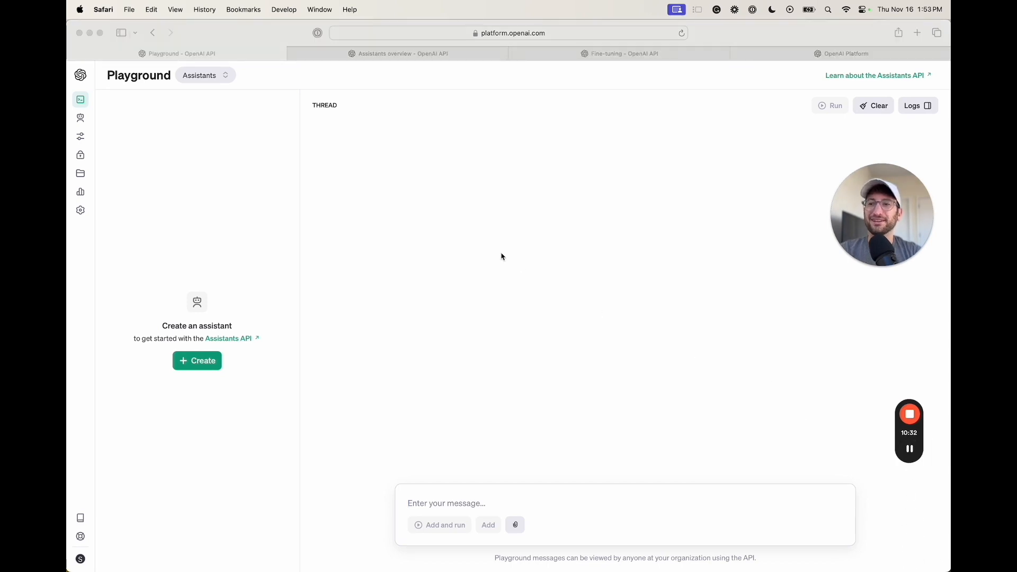